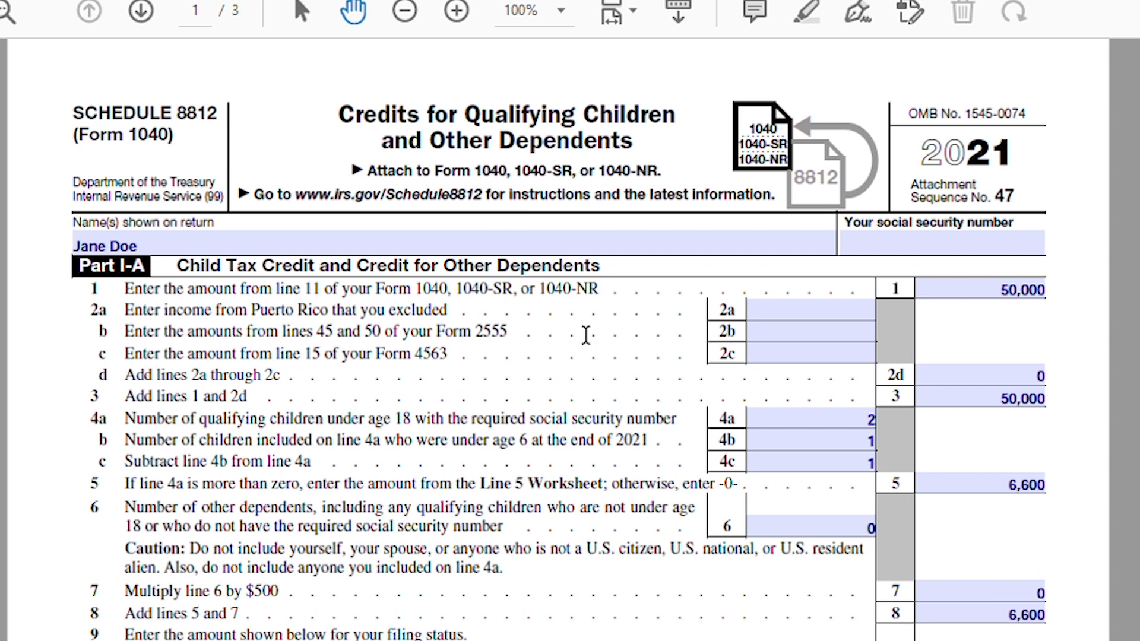
Examine the taxpayer name field and the income entries on lines 1 through 3 of Schedule 8812, Part I-A
click(143, 242)
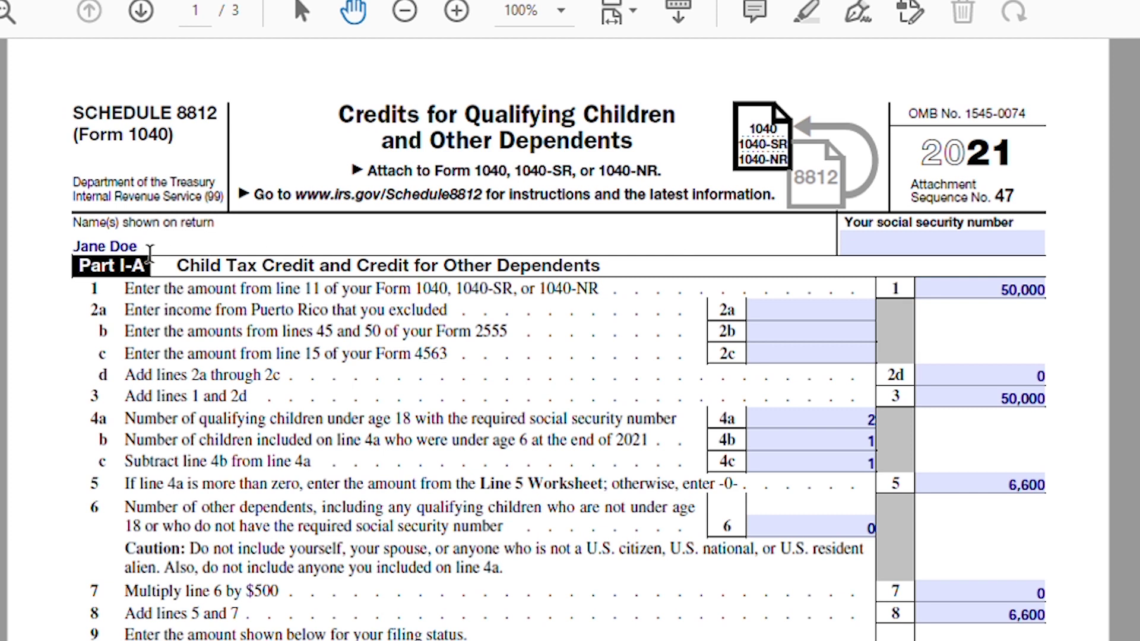
key(Return)
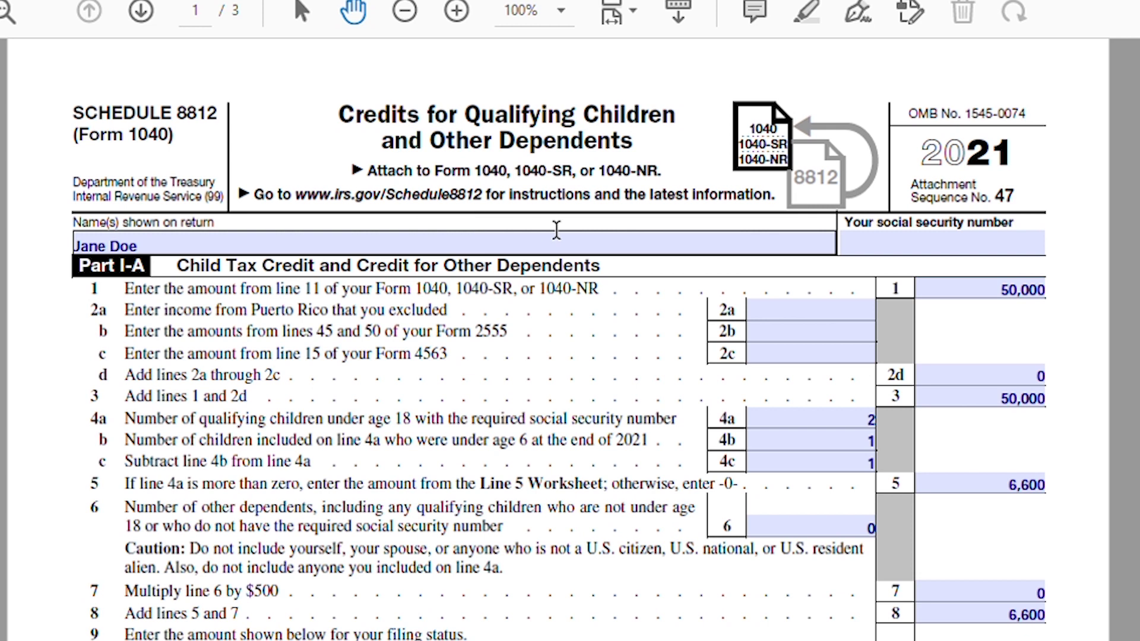
click(979, 280)
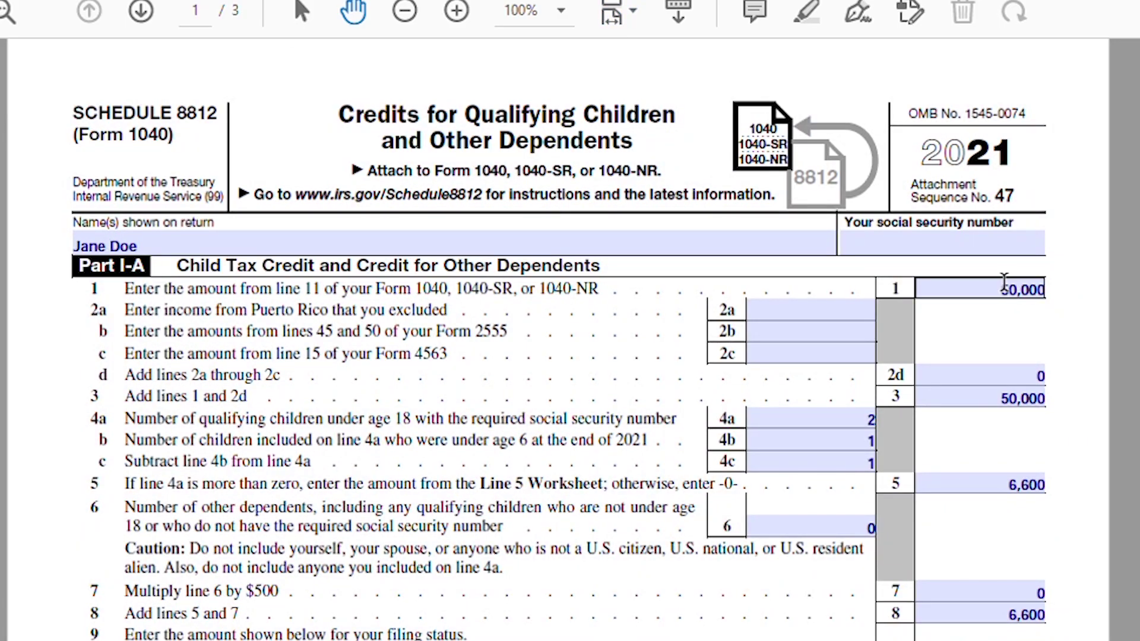
click(1004, 280)
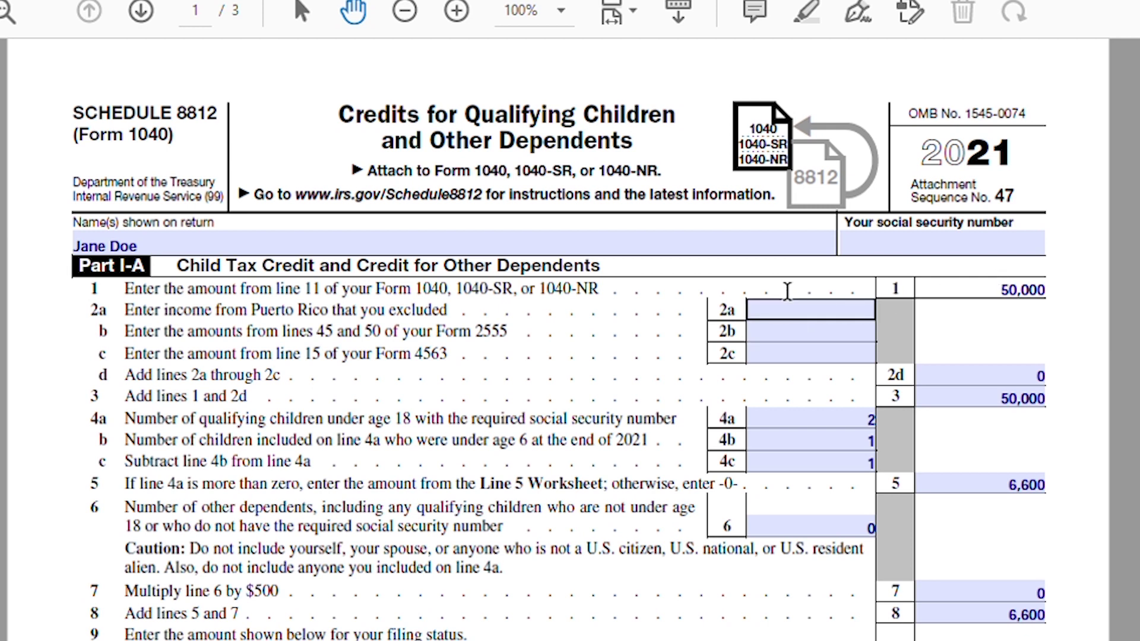
click(785, 320)
key(Tab)
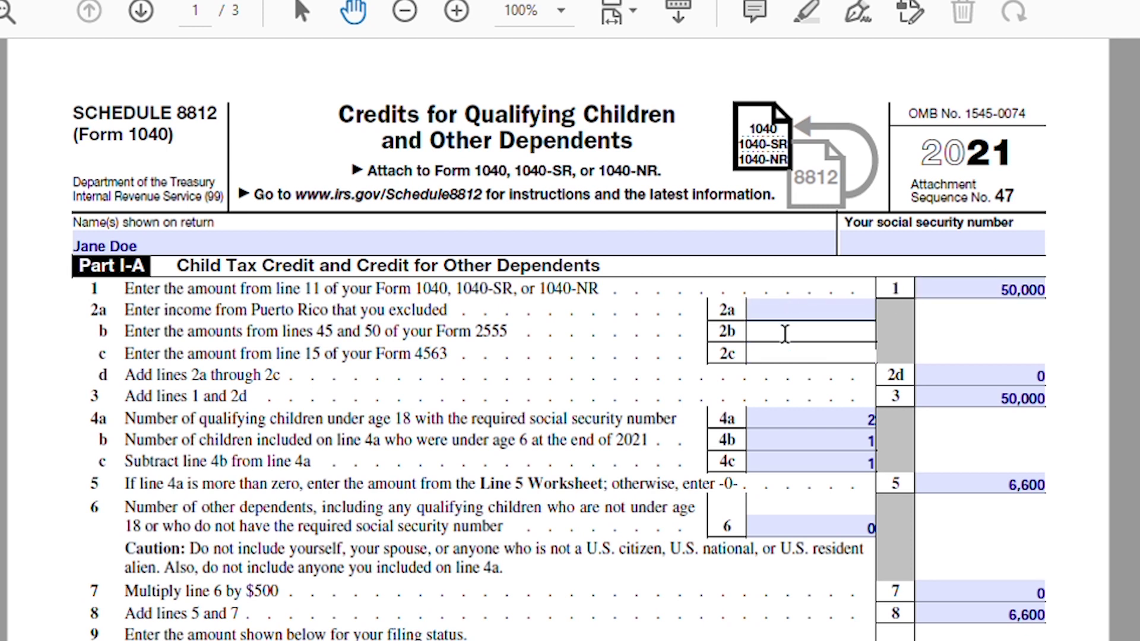
click(949, 360)
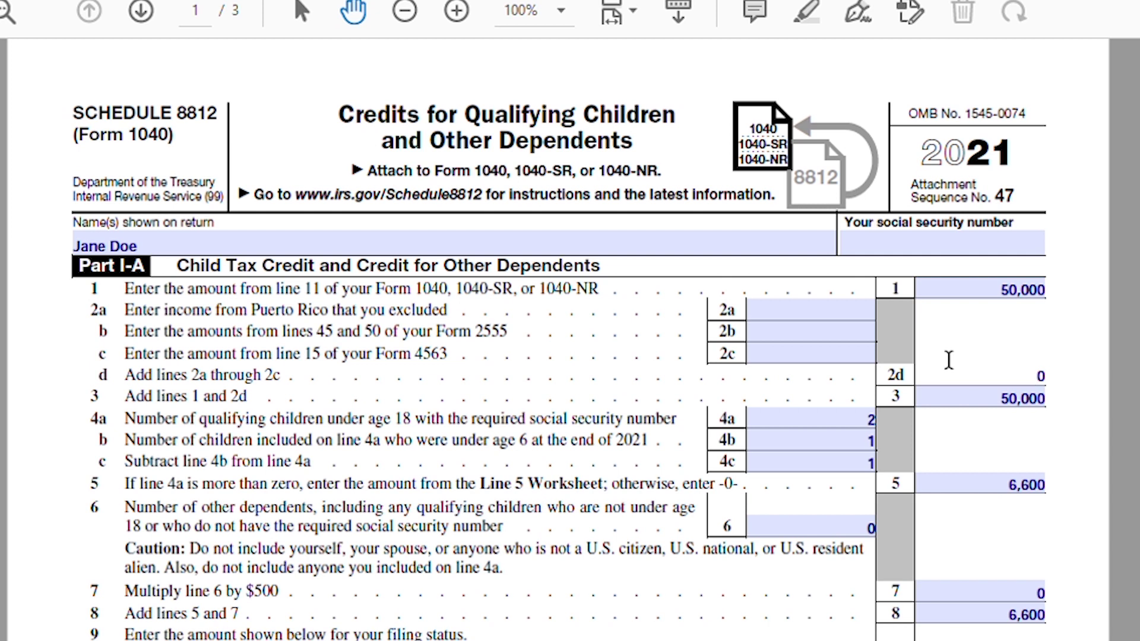
click(982, 384)
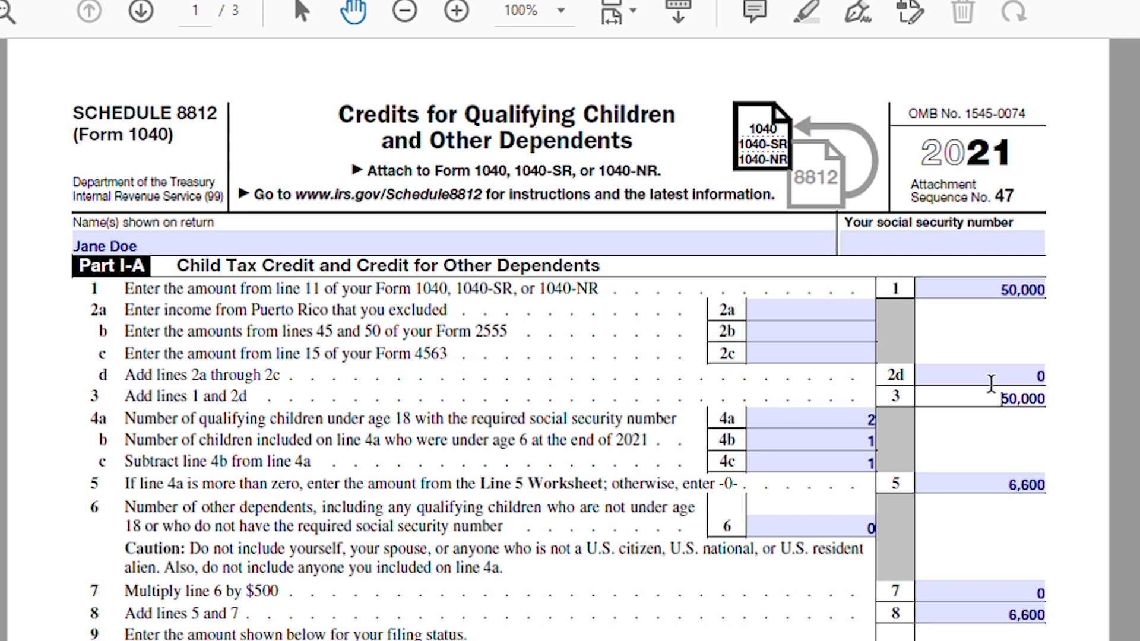
key(ctrl+a)
key(Escape)
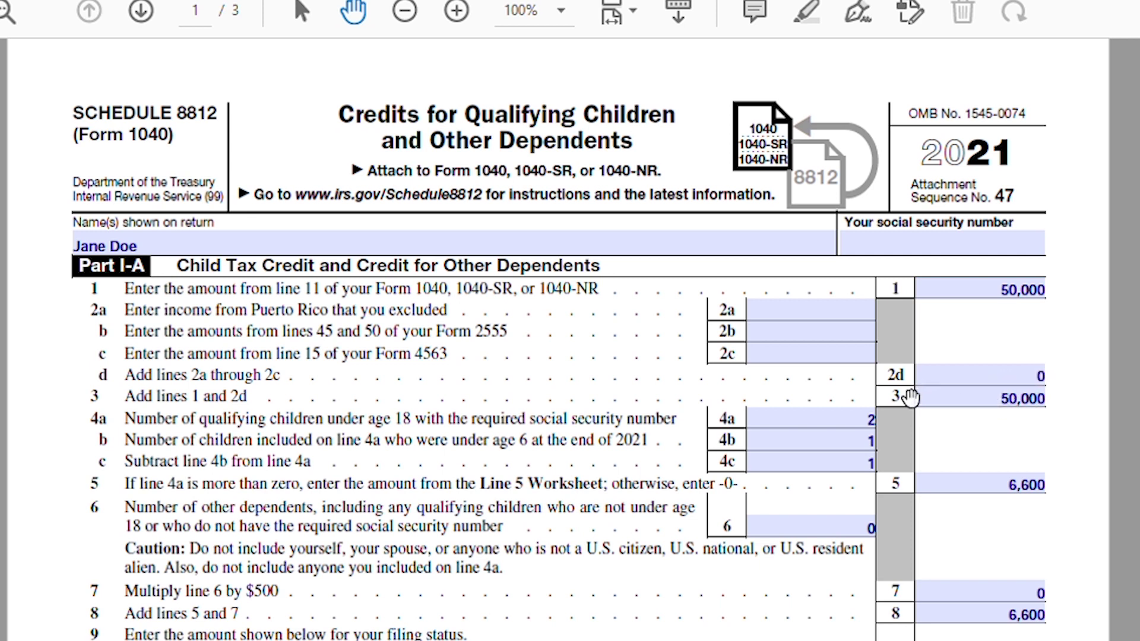
Examine the qualifying-children counts on lines 4a through 4c and the line 5 instruction referring to the Line 5 Worksheet
click(850, 414)
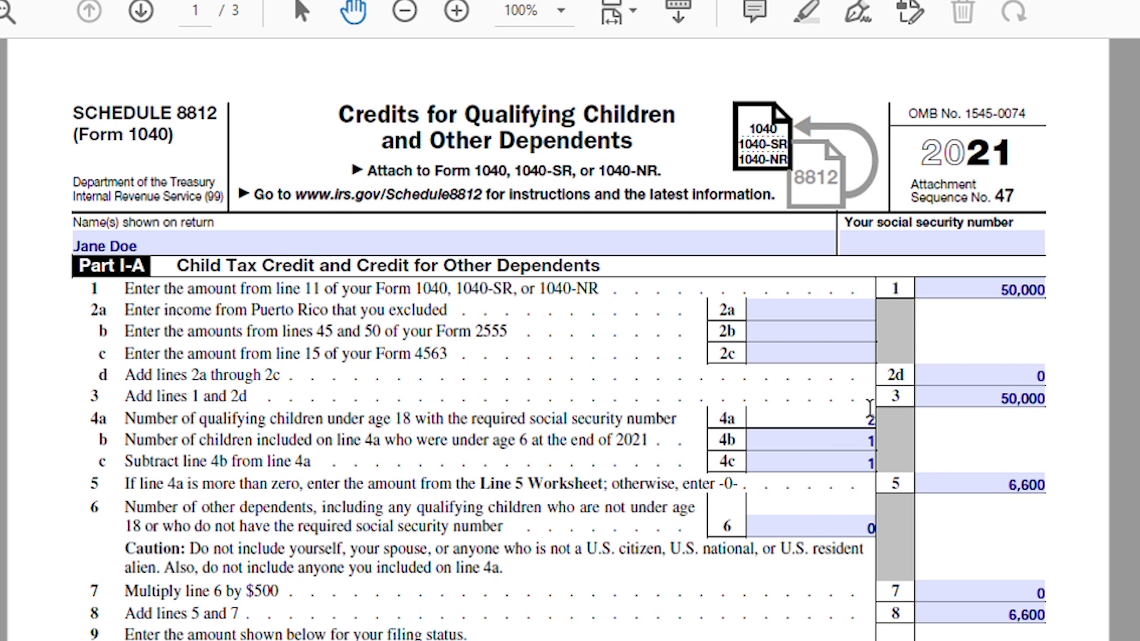
key(Tab)
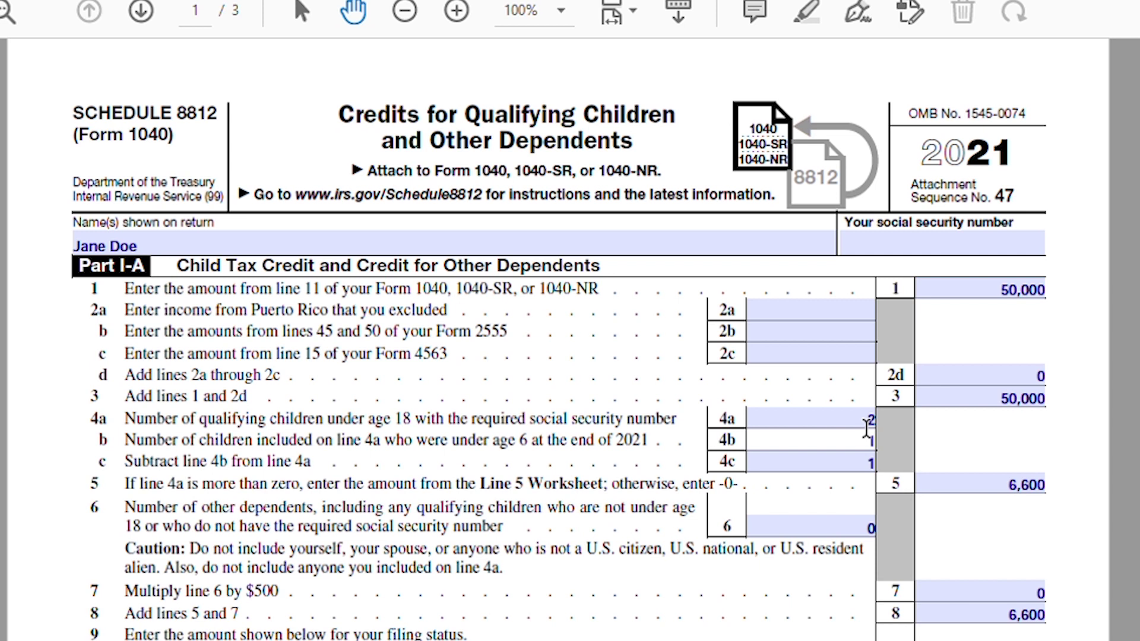
double_click(867, 442)
key(Return)
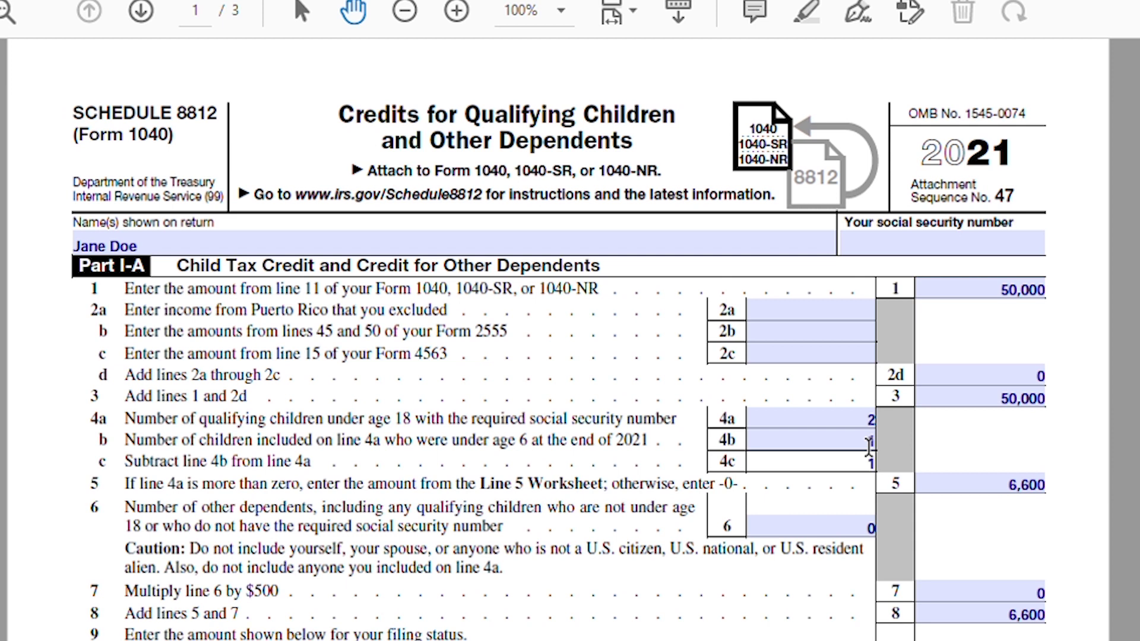
double_click(869, 459)
click(505, 472)
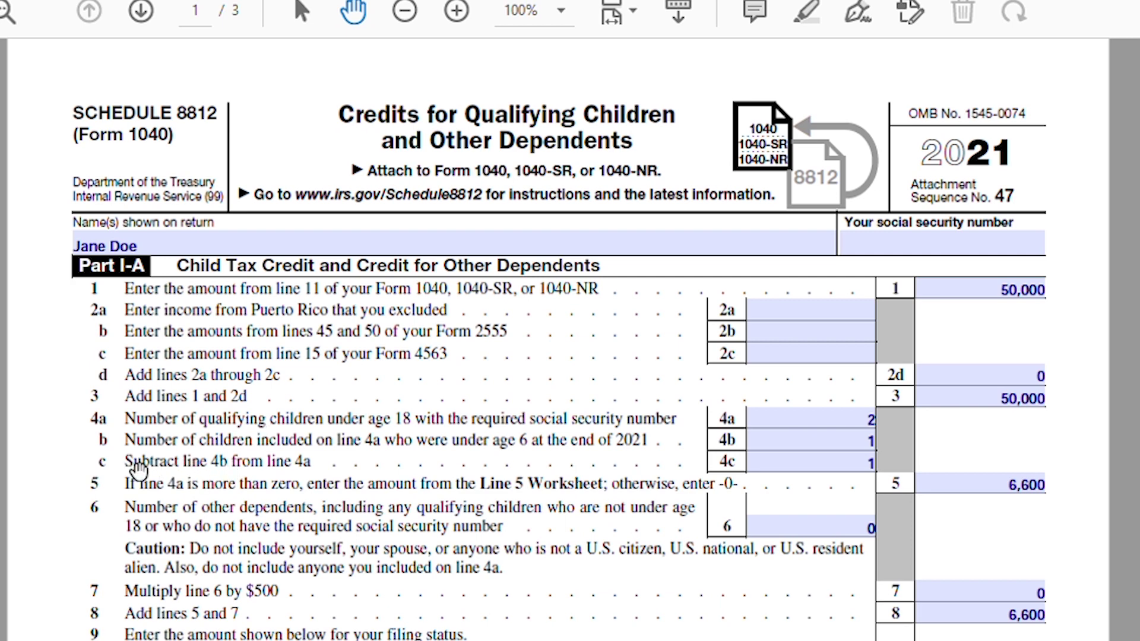
drag(123, 478, 600, 480)
click(669, 473)
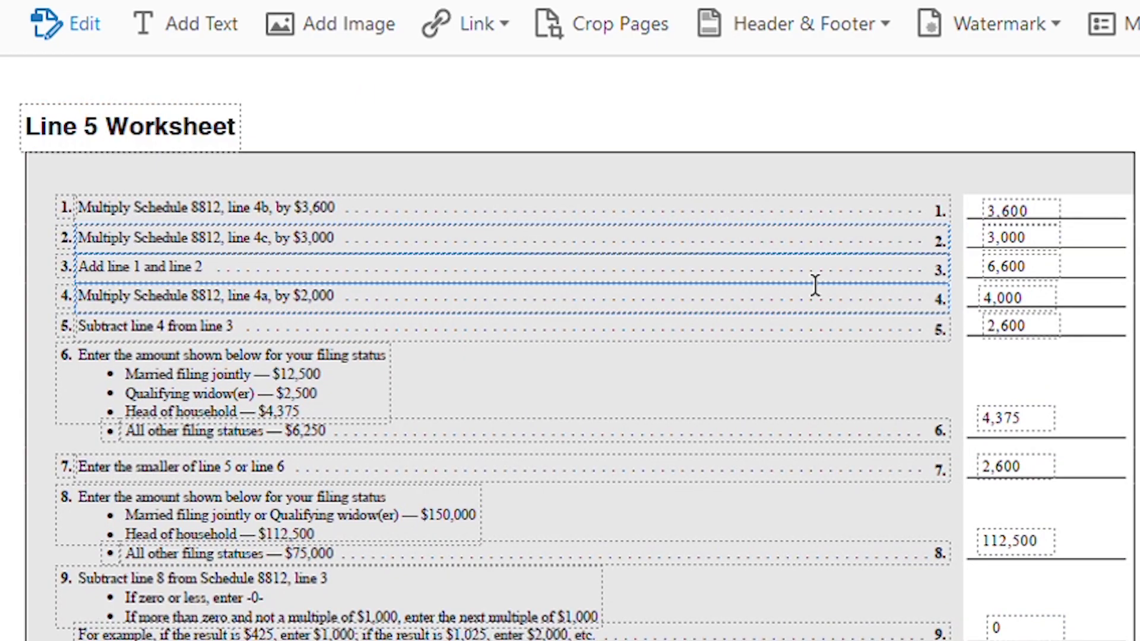
Examine the Line 5 Worksheet amounts on lines 1 and 2, which multiply Schedule 8812 lines 4b and 4c
click(1135, 205)
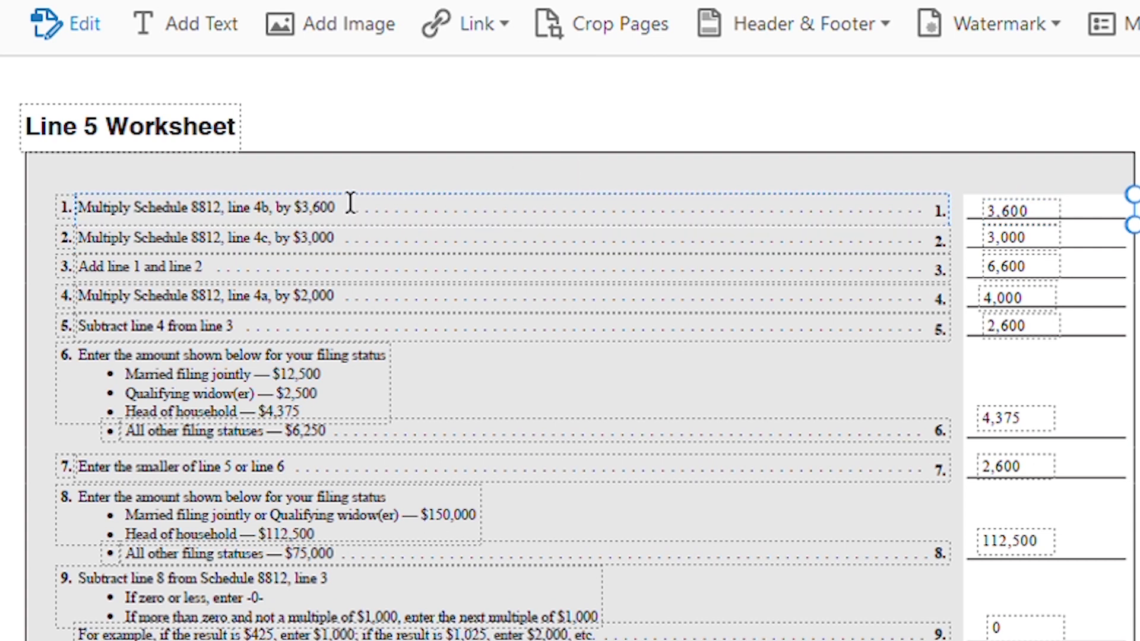
click(1041, 202)
drag(1041, 202, 983, 204)
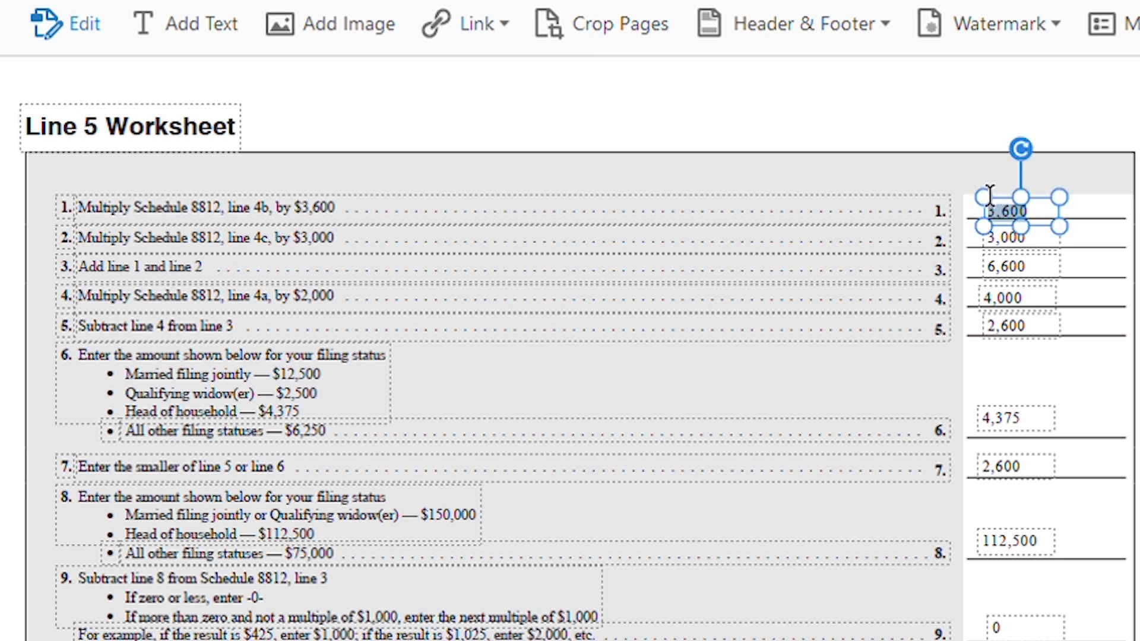
click(1040, 226)
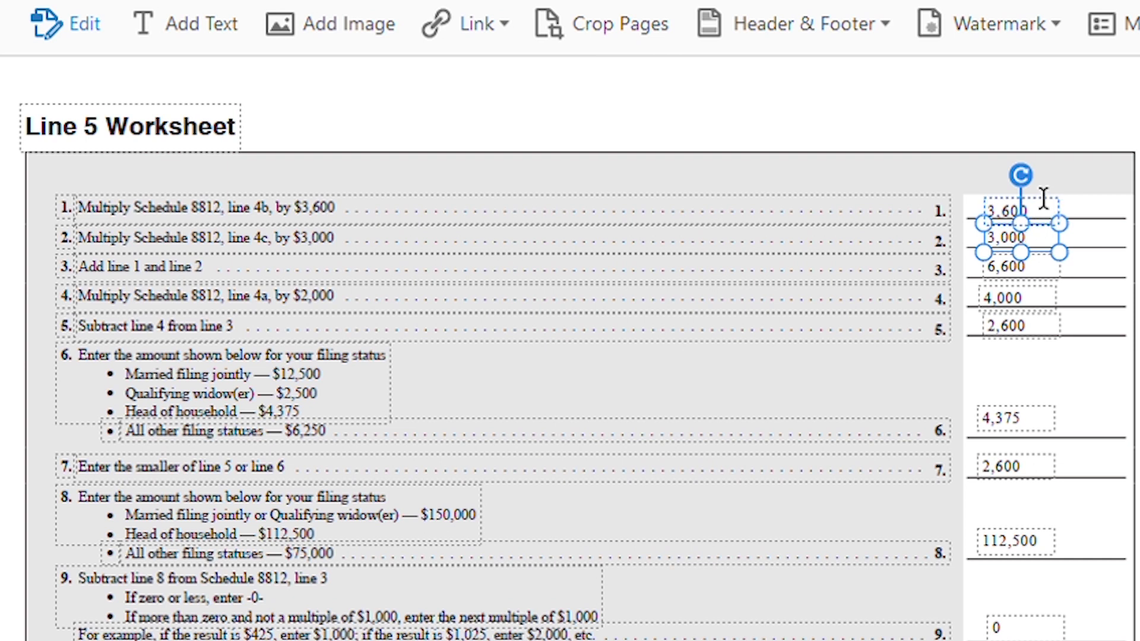
click(1043, 199)
click(1135, 205)
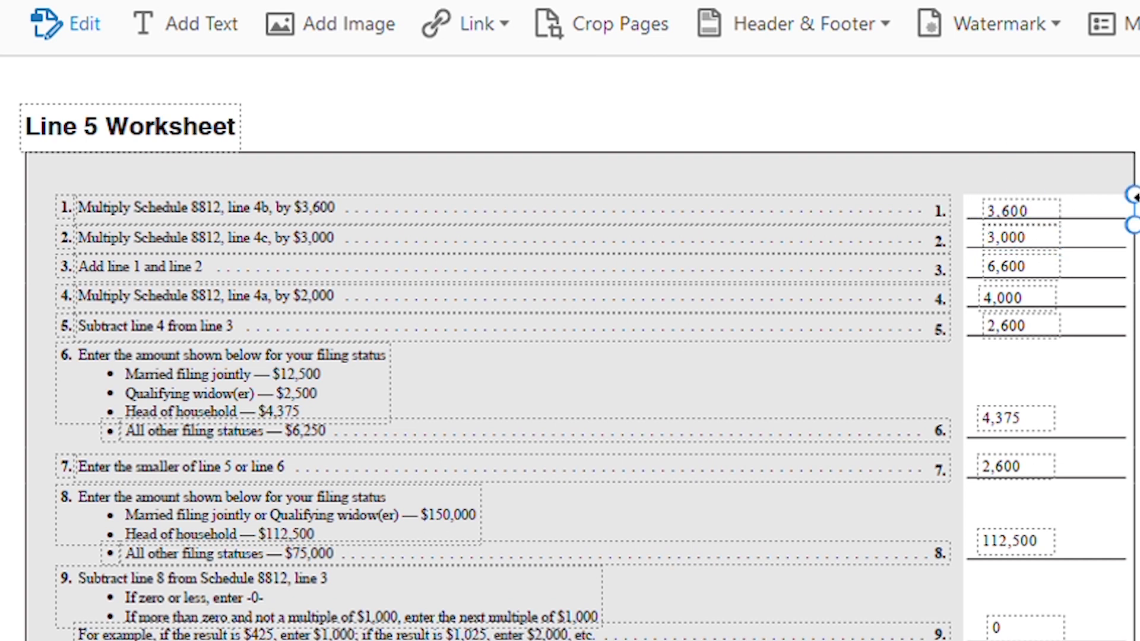
click(1136, 248)
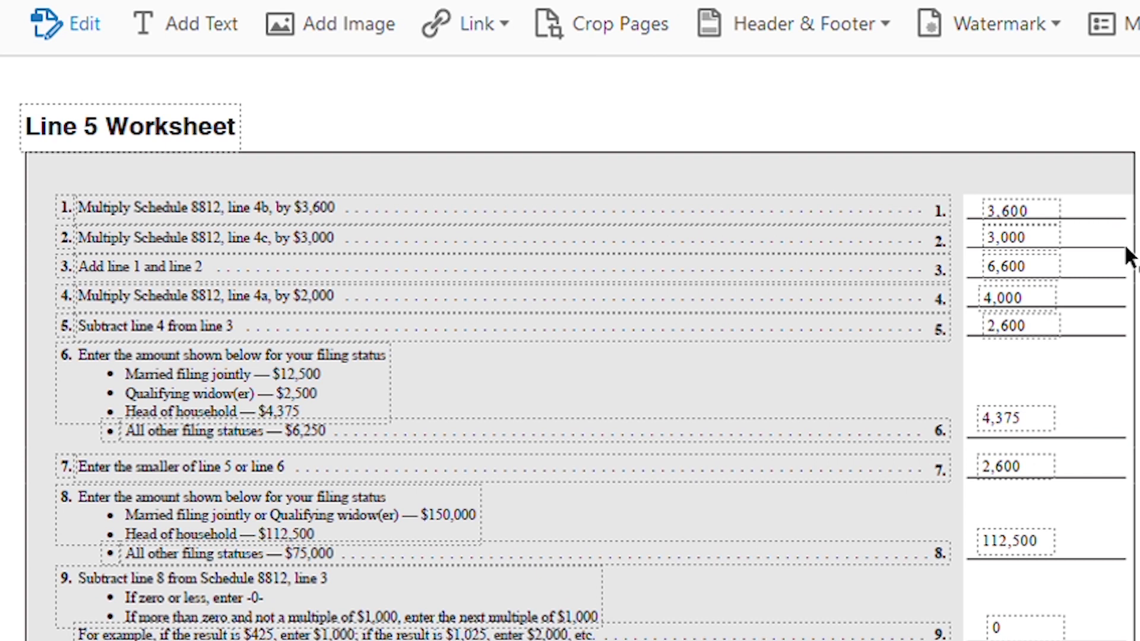
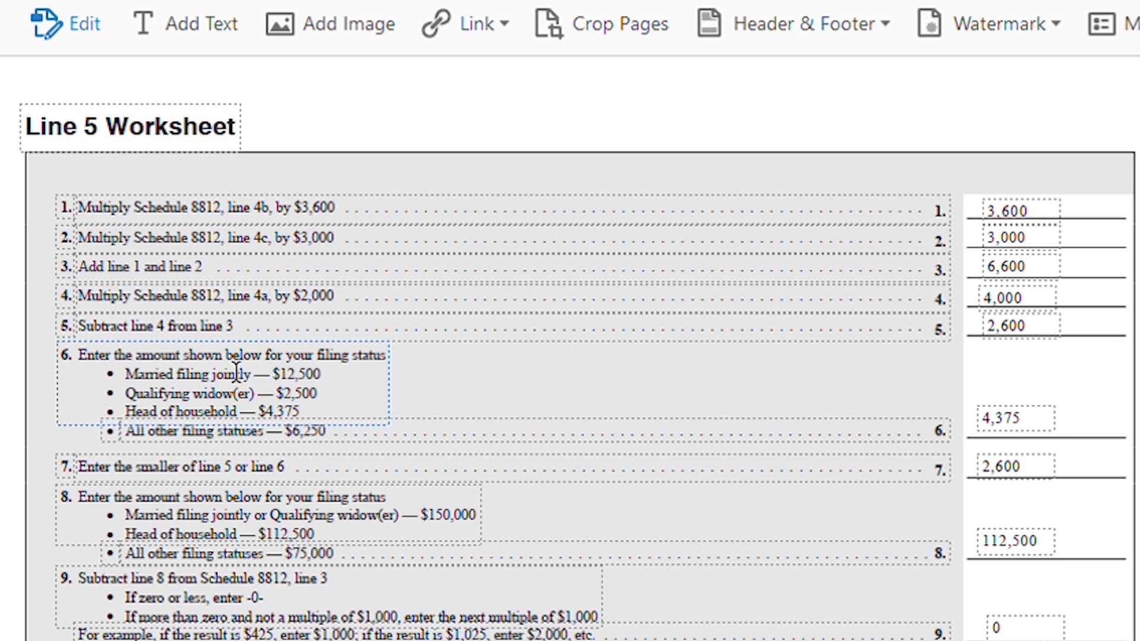
Examine the Line 5 Worksheet's filing-status amount on line 6, the smaller amount on line 7, and the final amount on line 12
click(1046, 407)
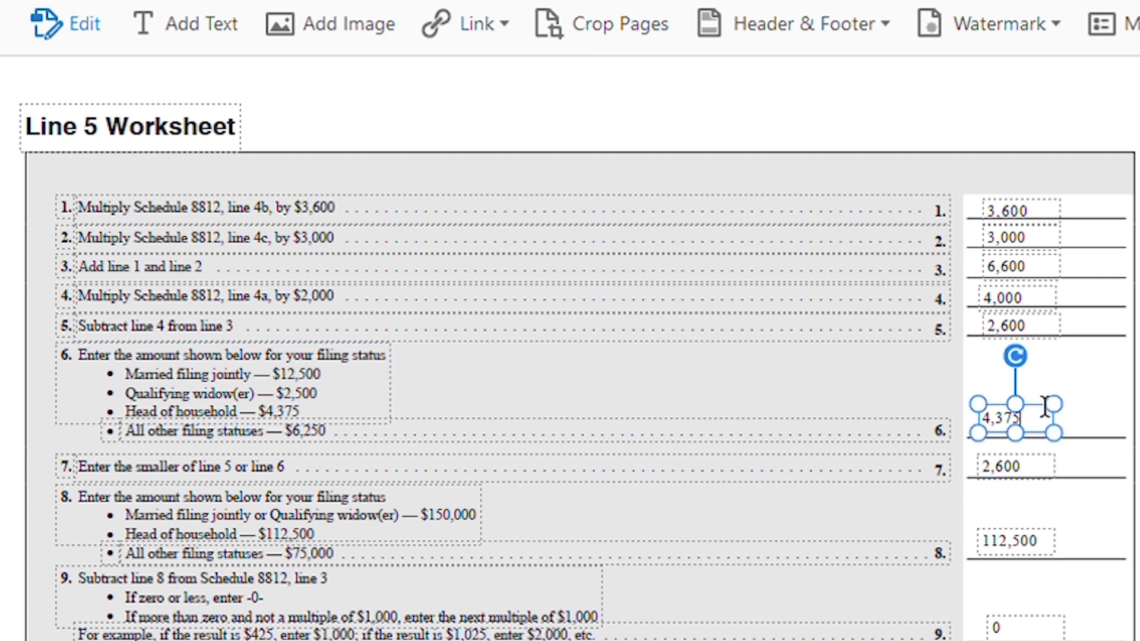
click(1107, 402)
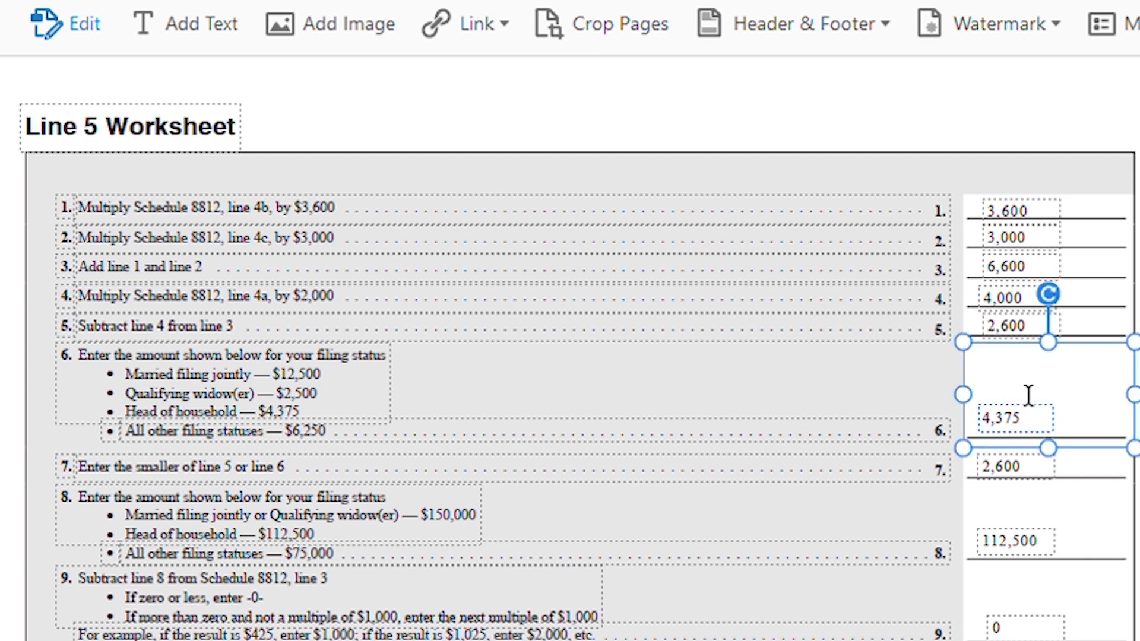
click(1025, 449)
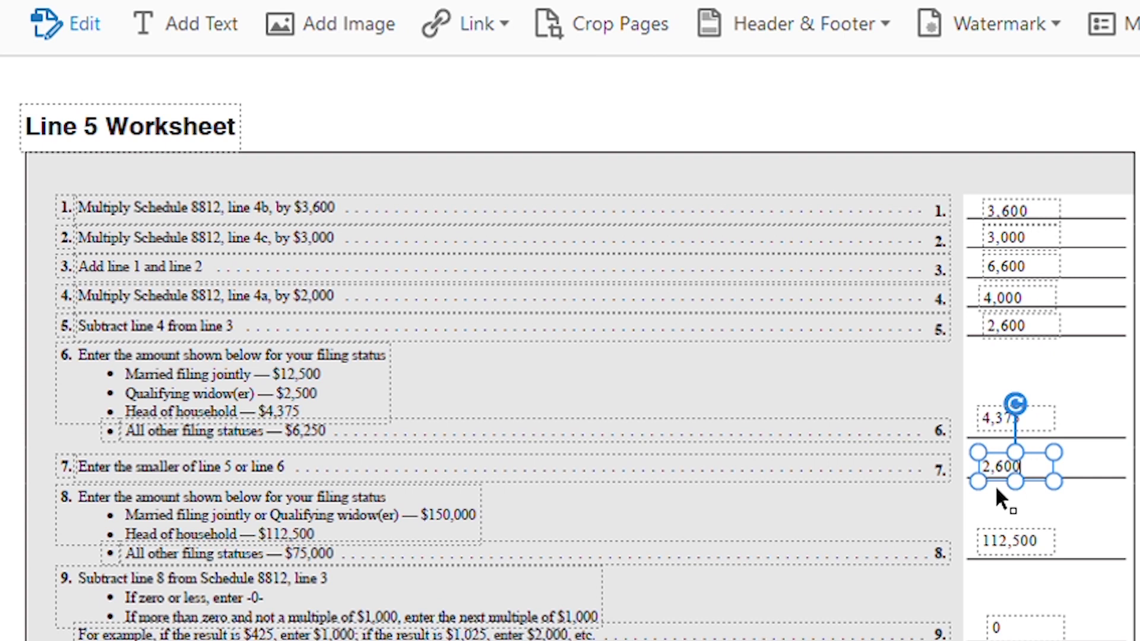
click(1086, 442)
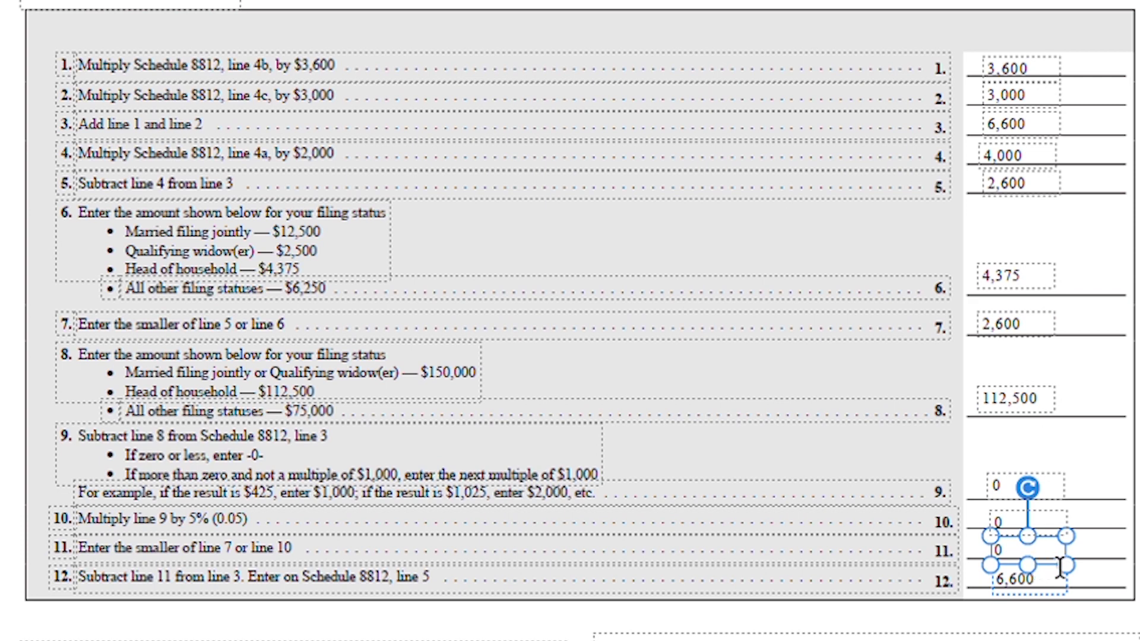
click(1089, 576)
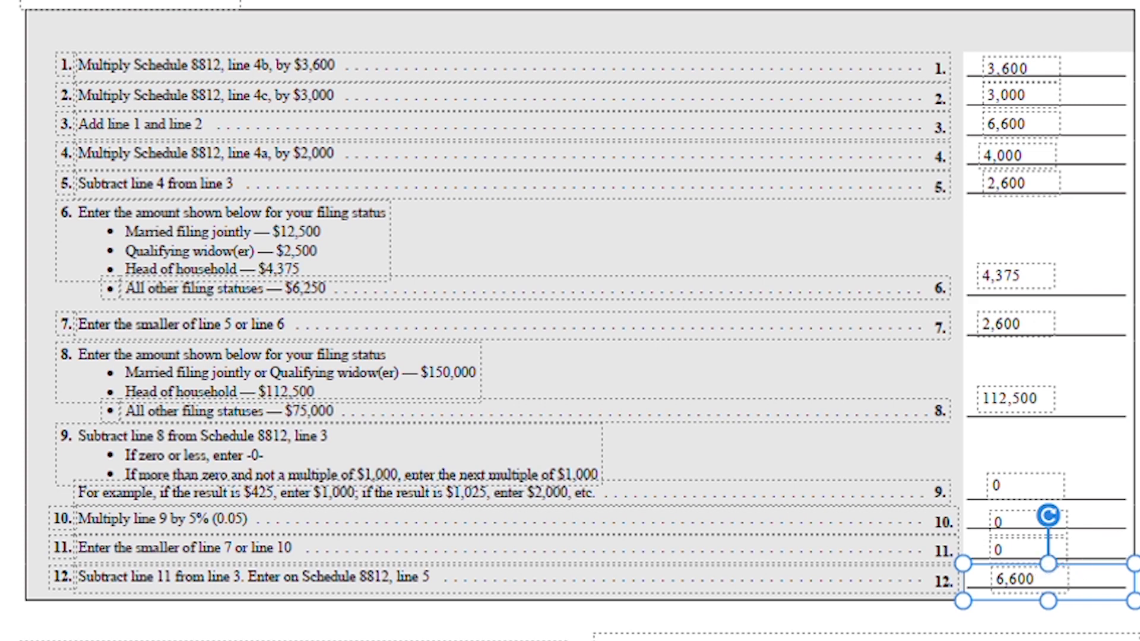
click(1041, 578)
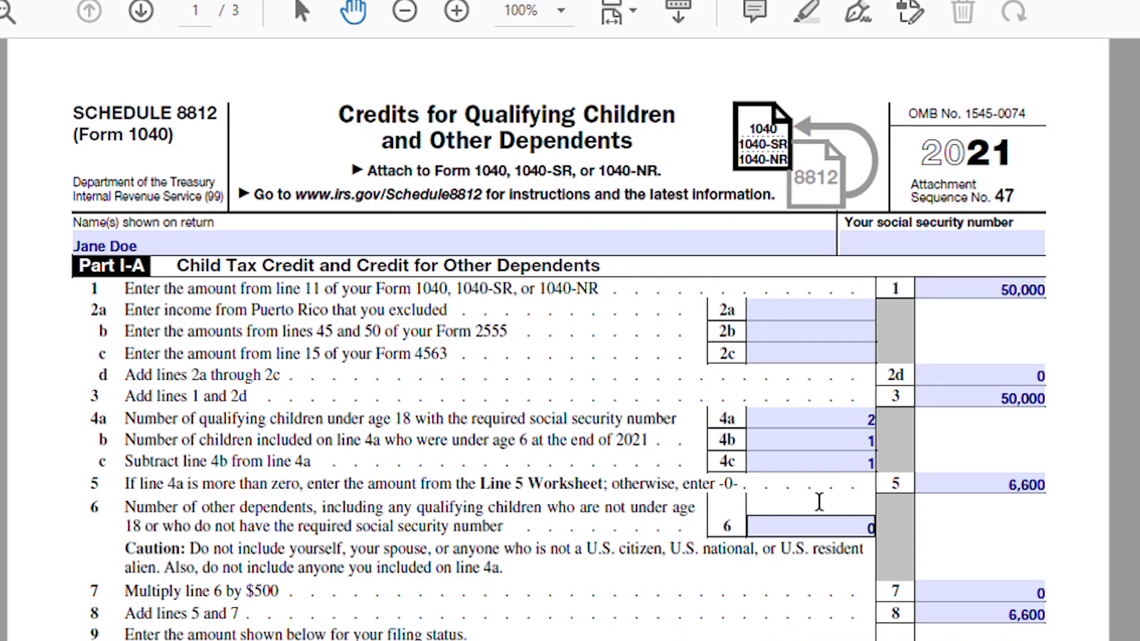
Return to Schedule 8812 and examine the line 5 amount, the other-dependents count on line 6, and line 7
scroll(818, 503, down, 3)
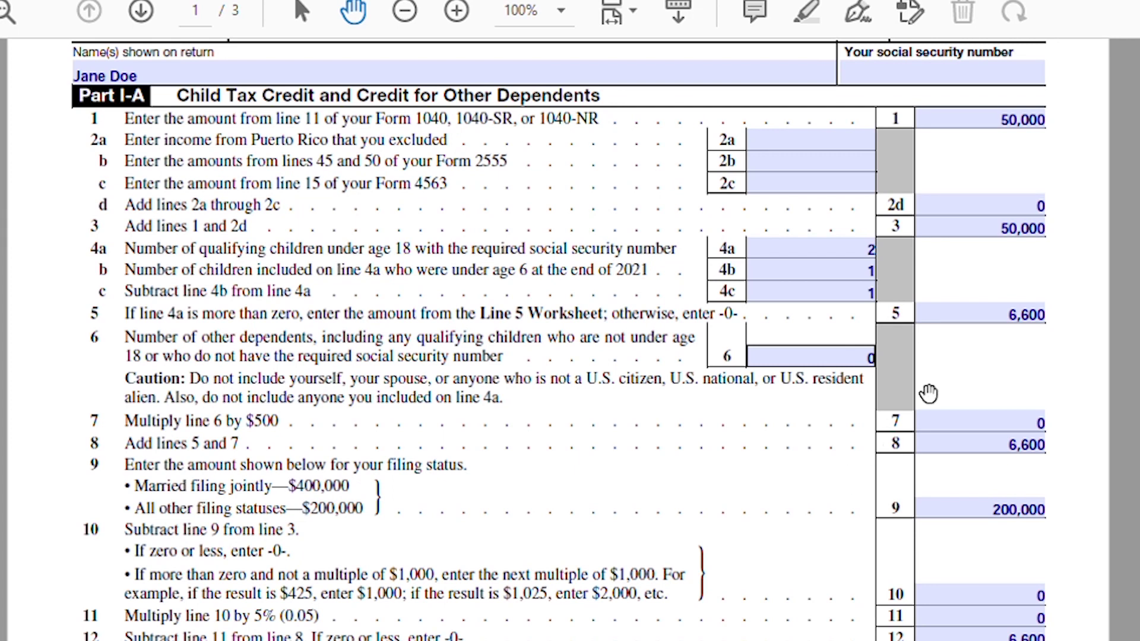
click(997, 304)
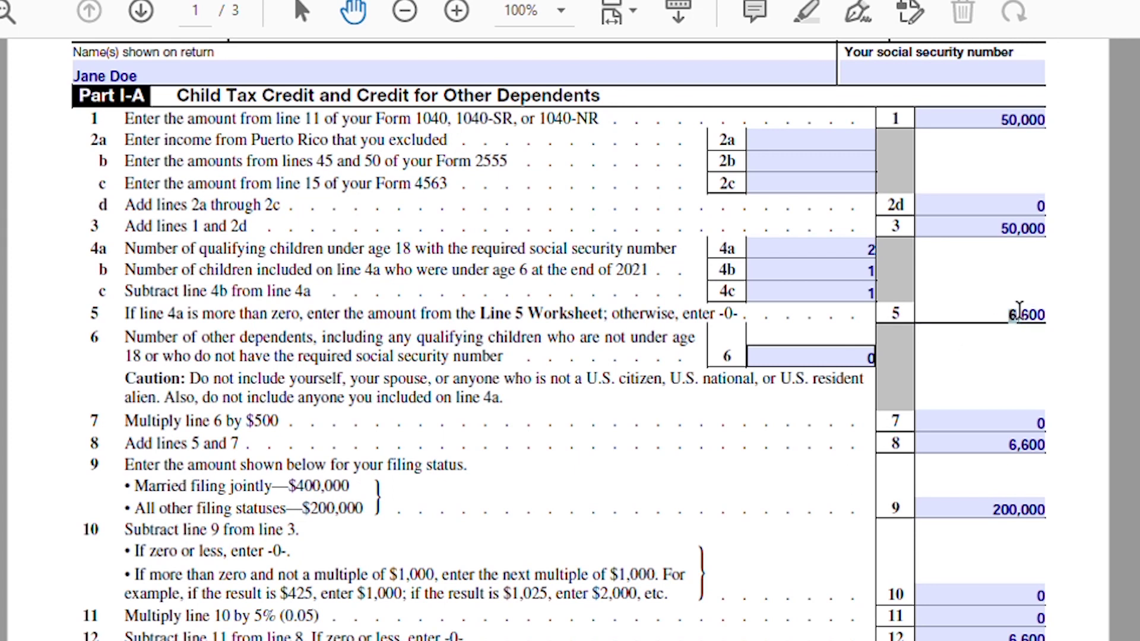
double_click(1047, 312)
click(1006, 333)
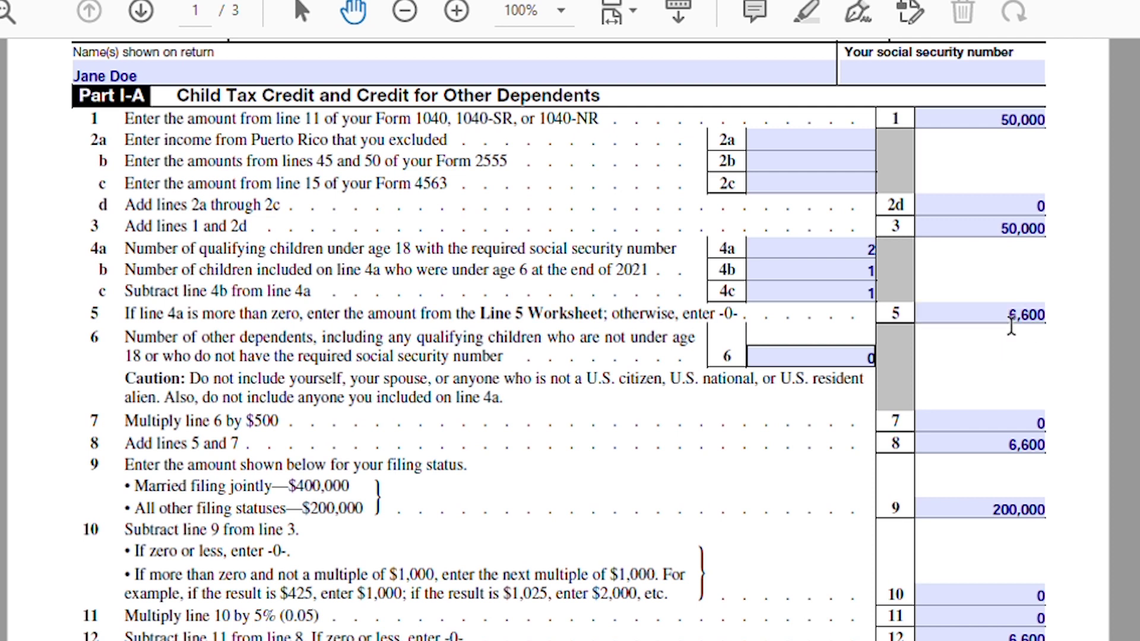
click(809, 337)
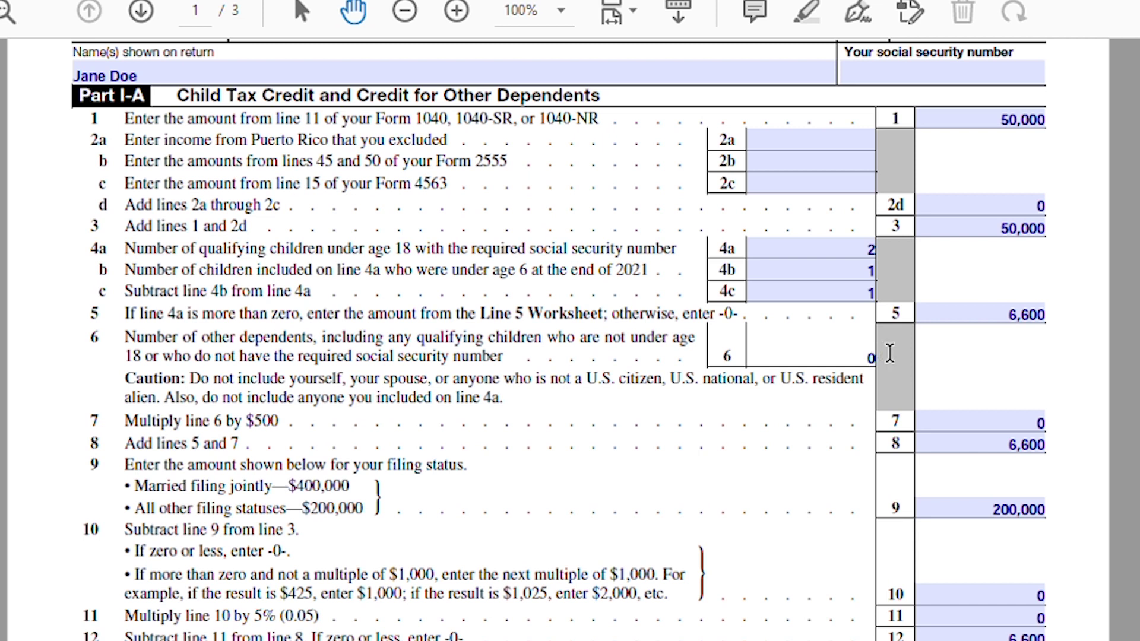
double_click(264, 421)
click(822, 344)
click(979, 404)
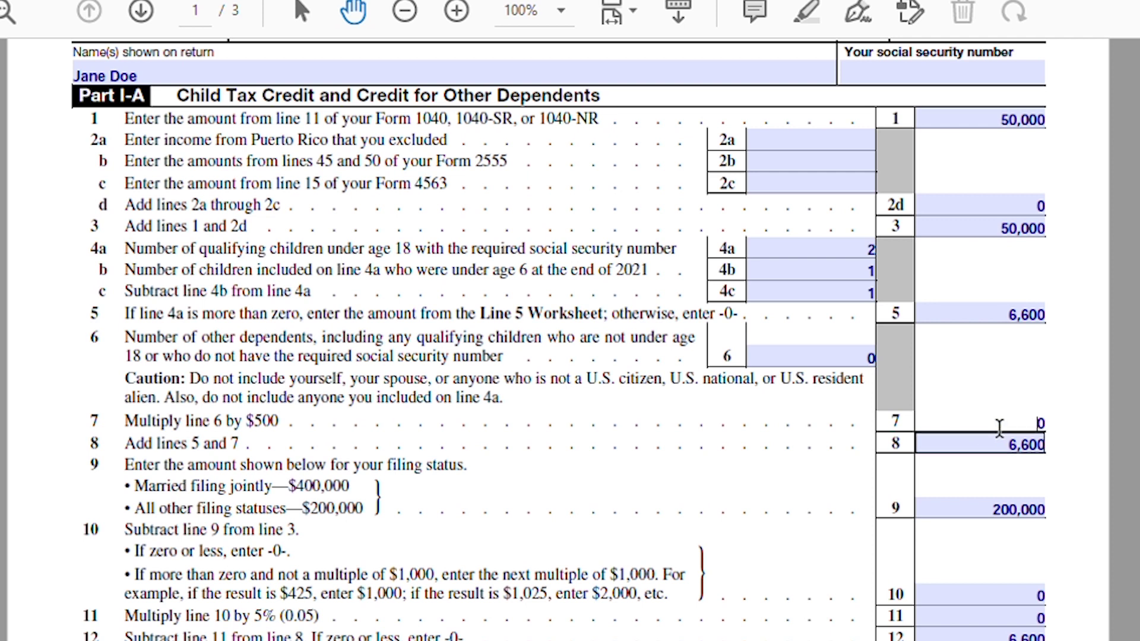
Examine Schedule 8812 lines 8 through 12, covering the filing-status threshold, the excess-income calculation and the remaining credit
key(Tab)
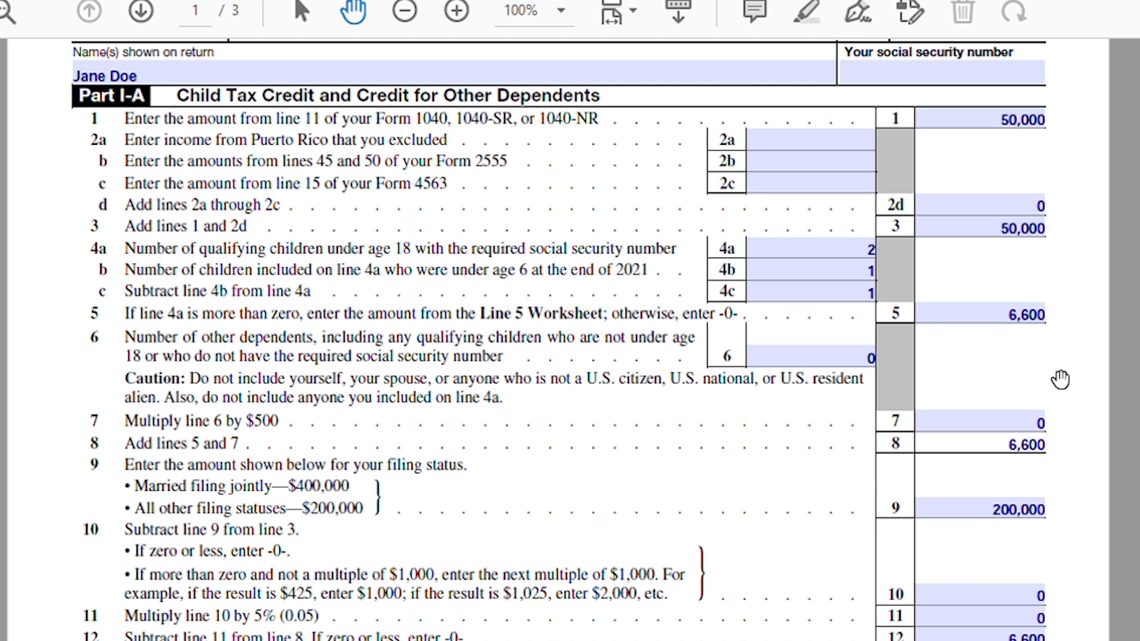
click(997, 421)
click(986, 495)
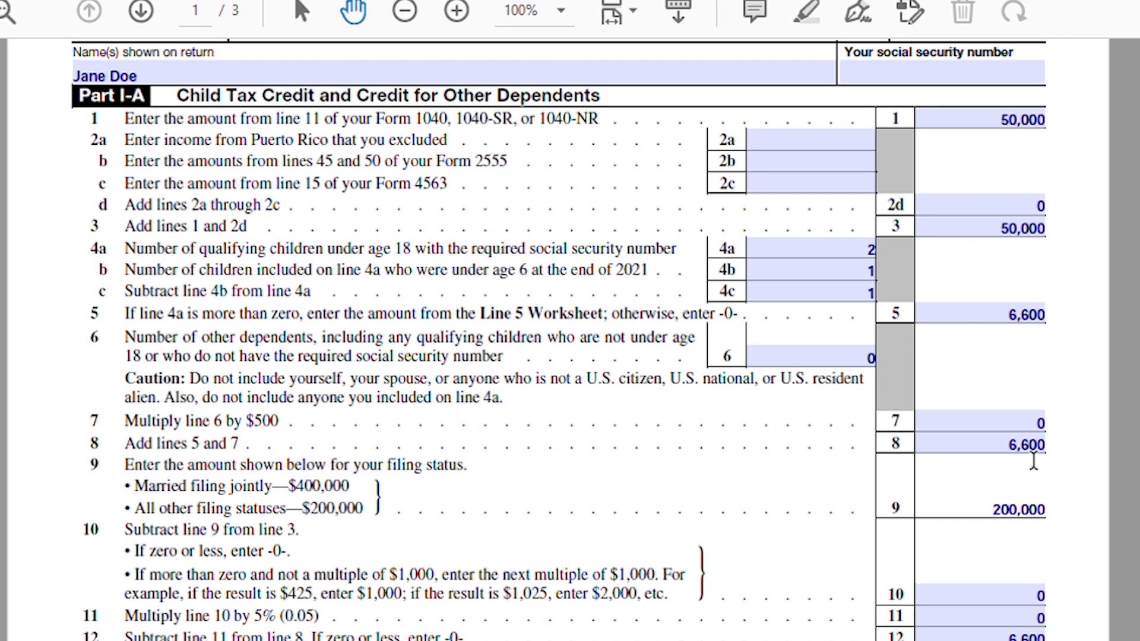
click(987, 582)
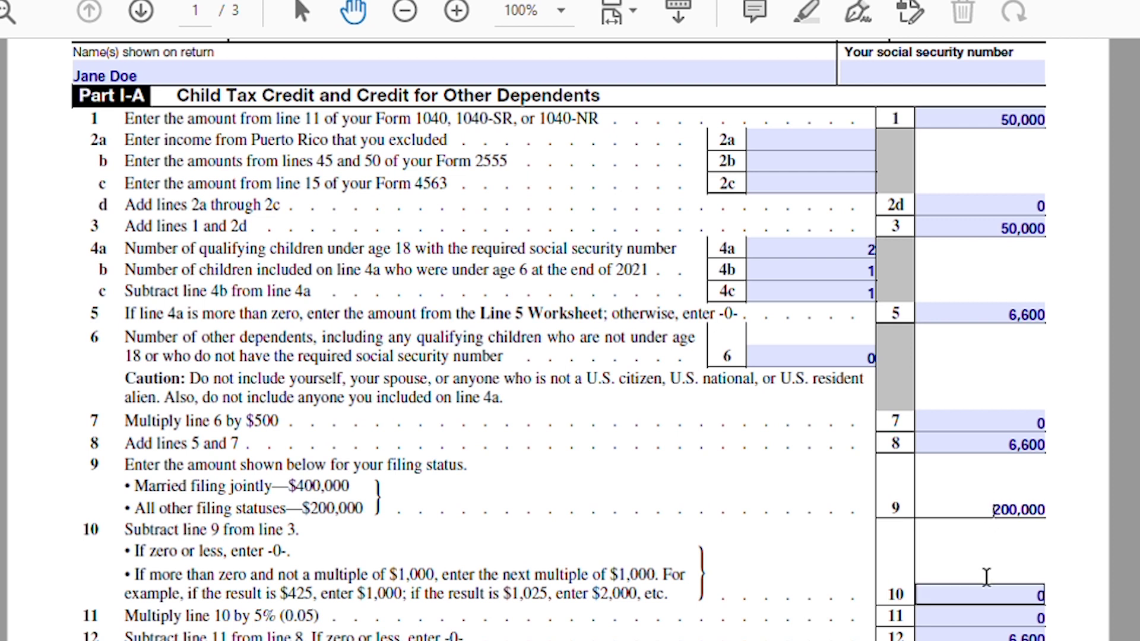
click(986, 577)
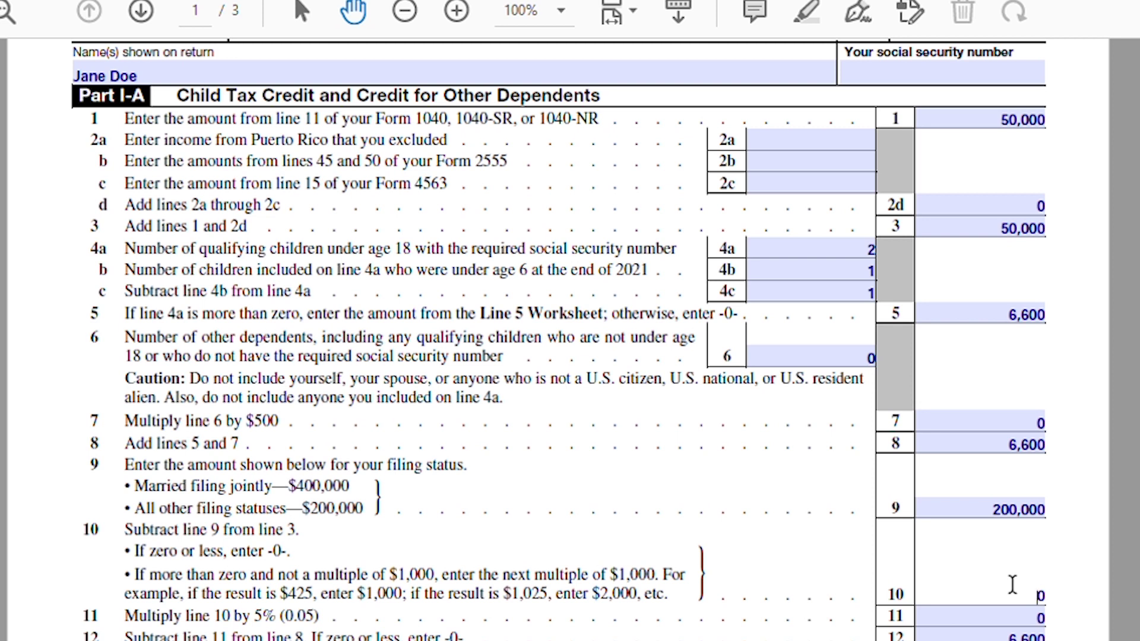
click(1013, 617)
scroll(1009, 626, down, 2)
click(1002, 496)
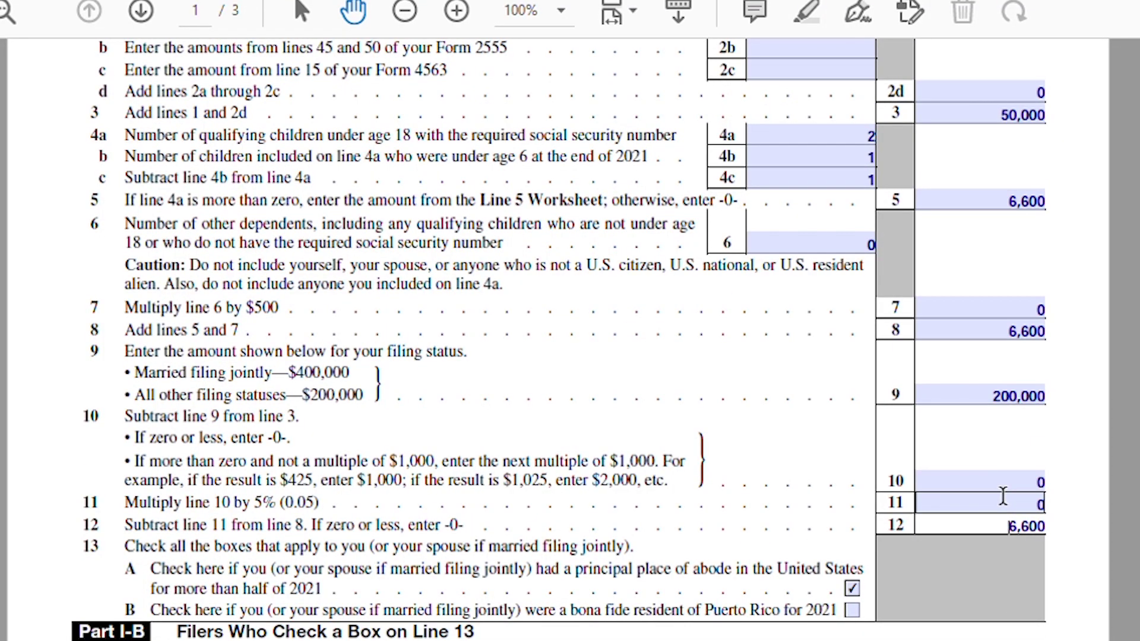
Examine the Schedule 8812 line 12 amount and the line 13 checkboxes for the principal place of abode and Puerto Rico residency
click(999, 553)
scroll(999, 552, down, 1)
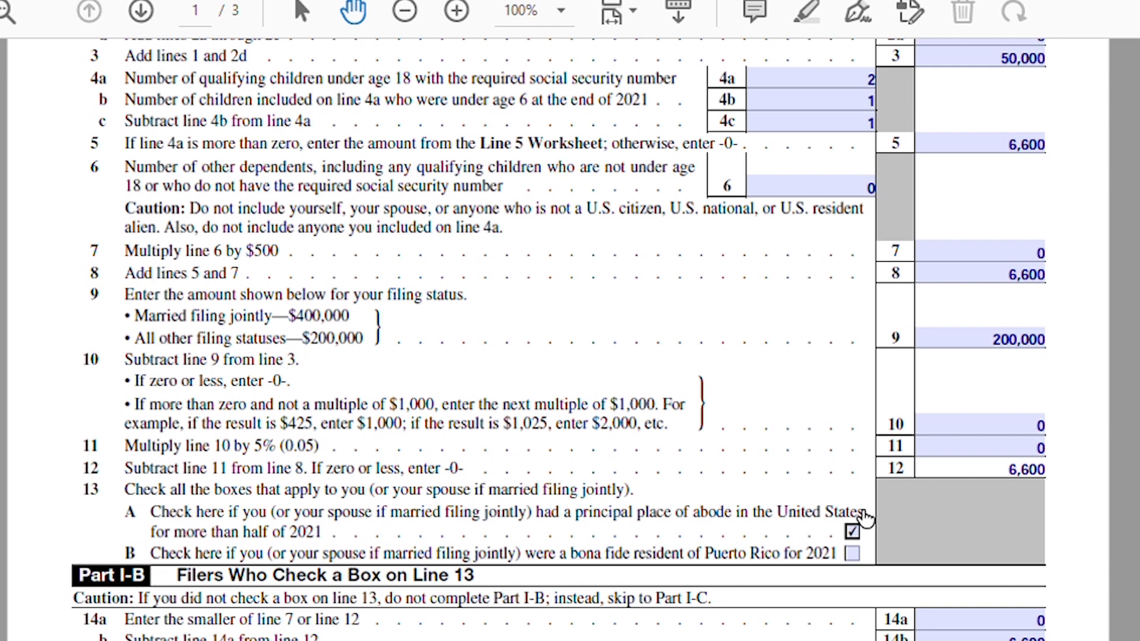
scroll(969, 471, down, 1)
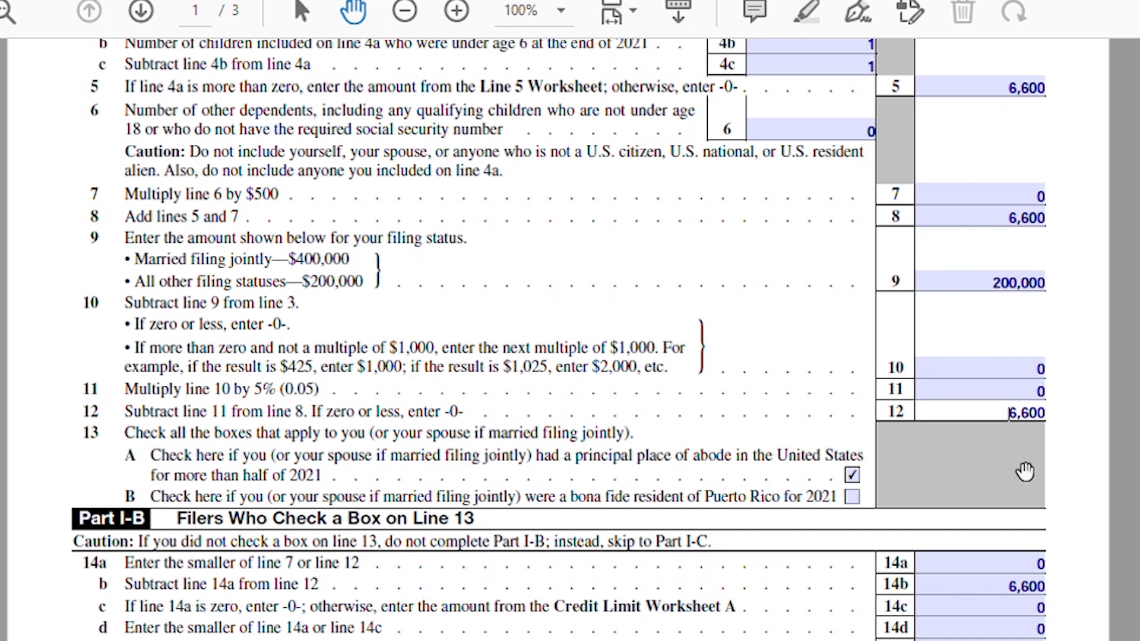
scroll(1025, 472, down, 1)
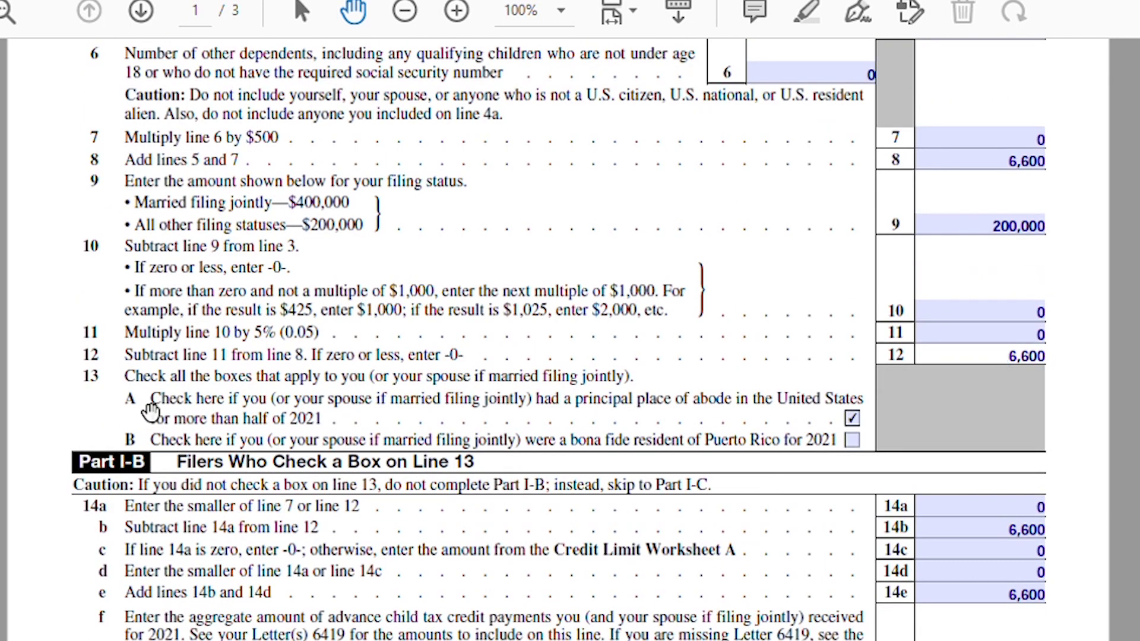
Compare the headings and cautions of Part I-B and Part I-C, and return to Part I-B for filers who check a line 13 box
click(150, 449)
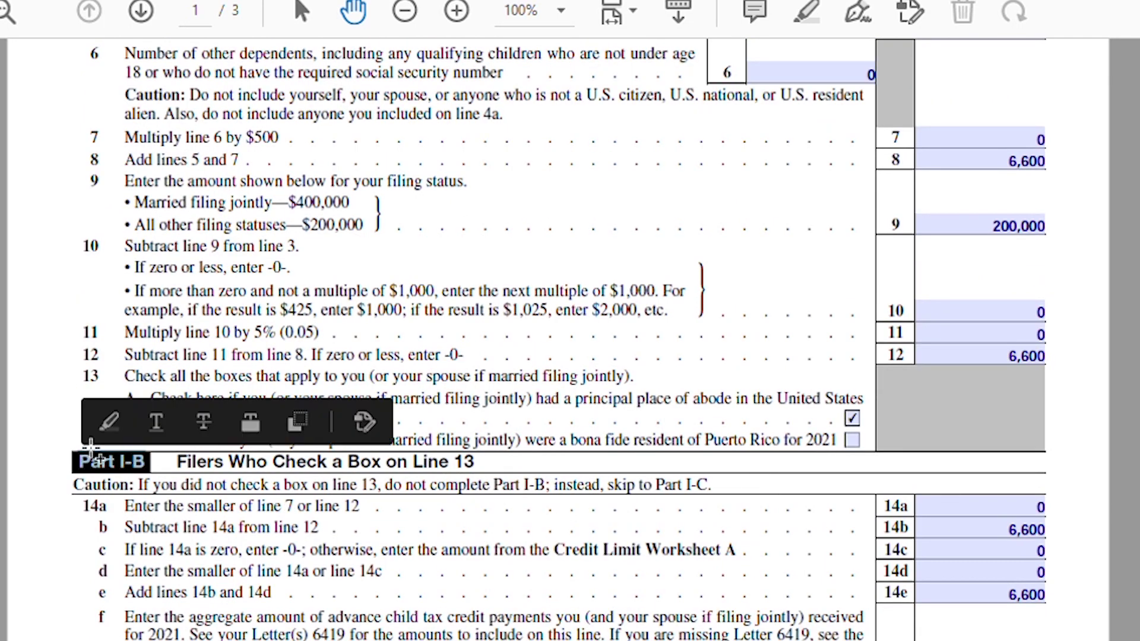
scroll(157, 415, down, 6)
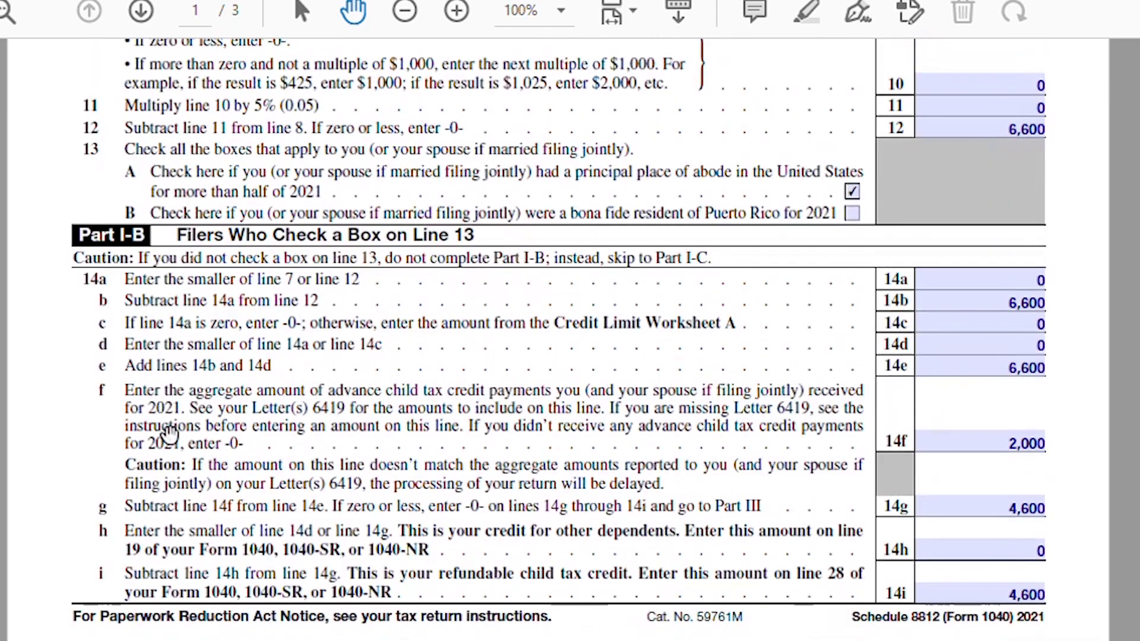
scroll(169, 437, down, 4)
scroll(169, 437, down, 3)
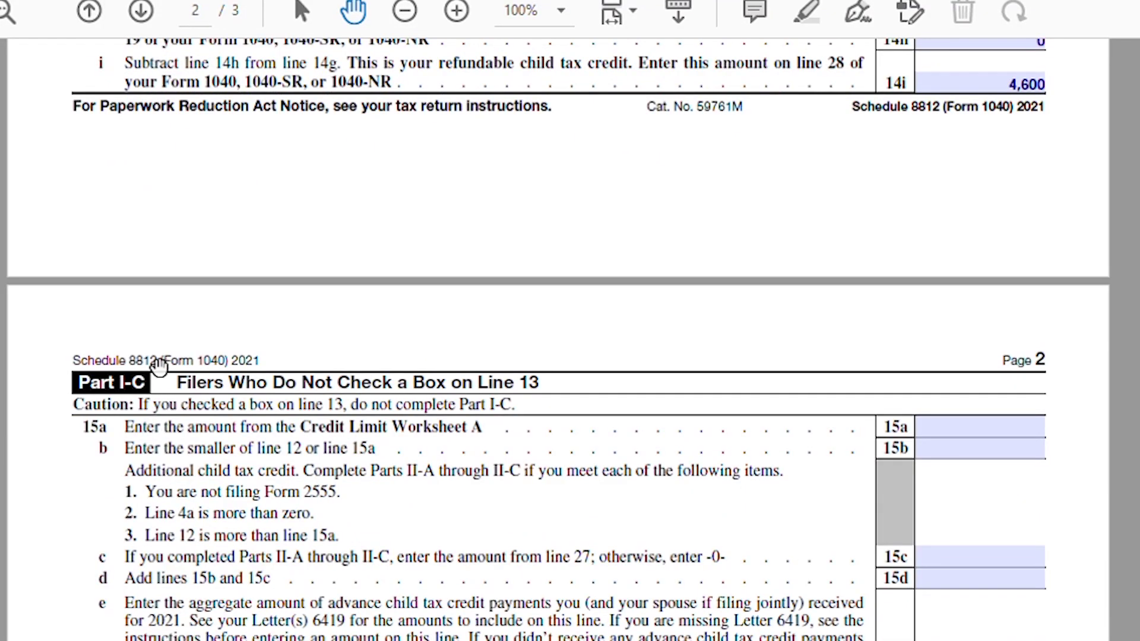
click(136, 371)
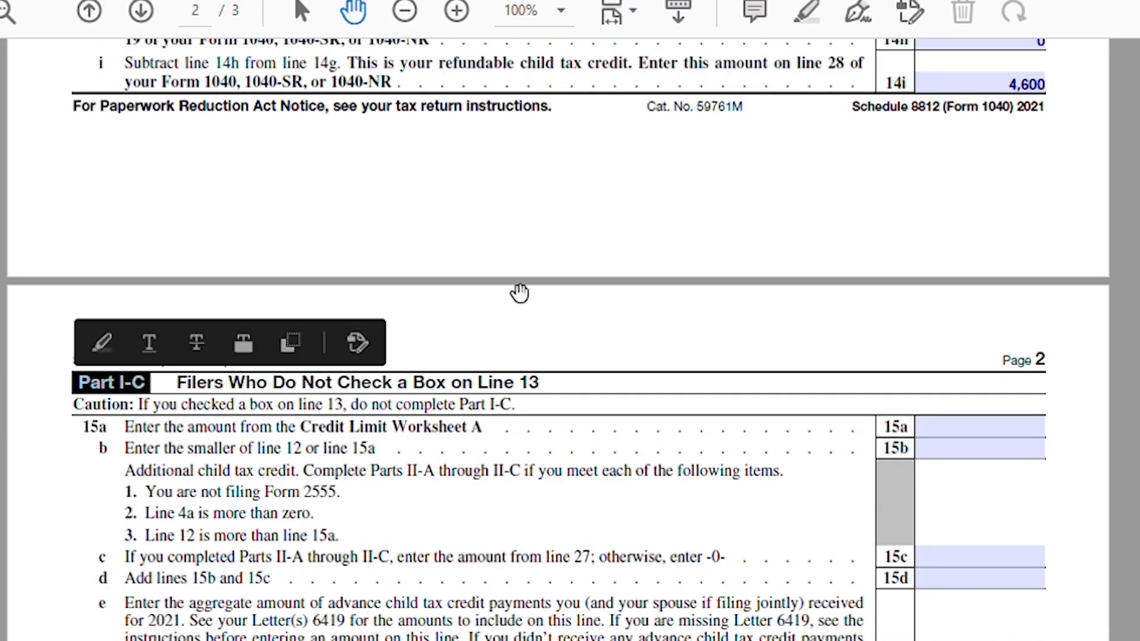
scroll(535, 315, up, 4)
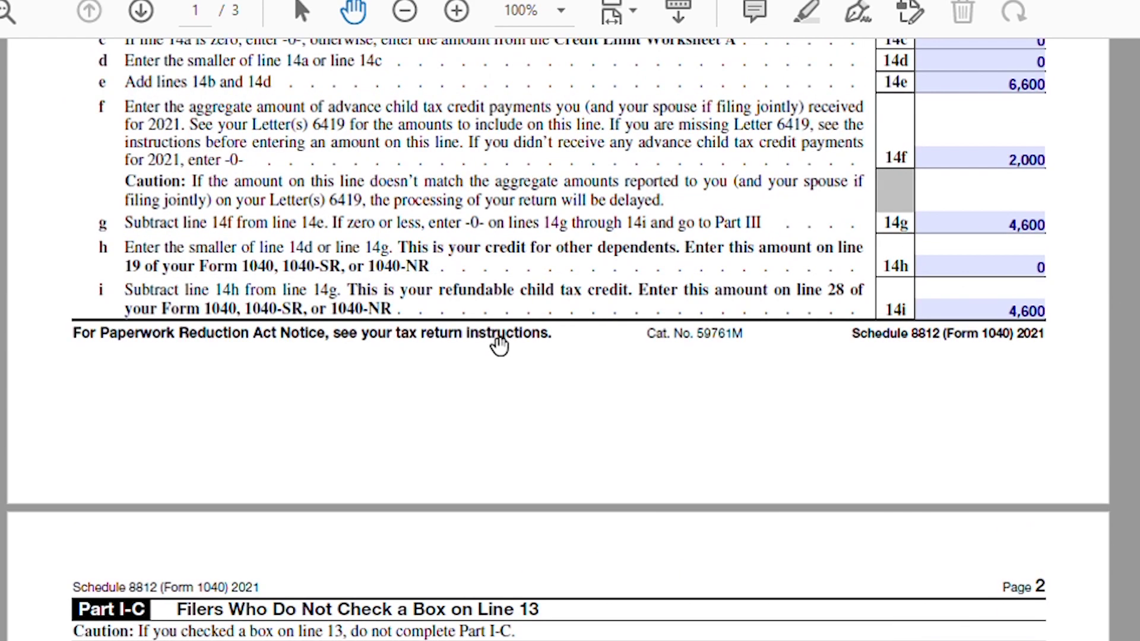
scroll(495, 374, up, 2)
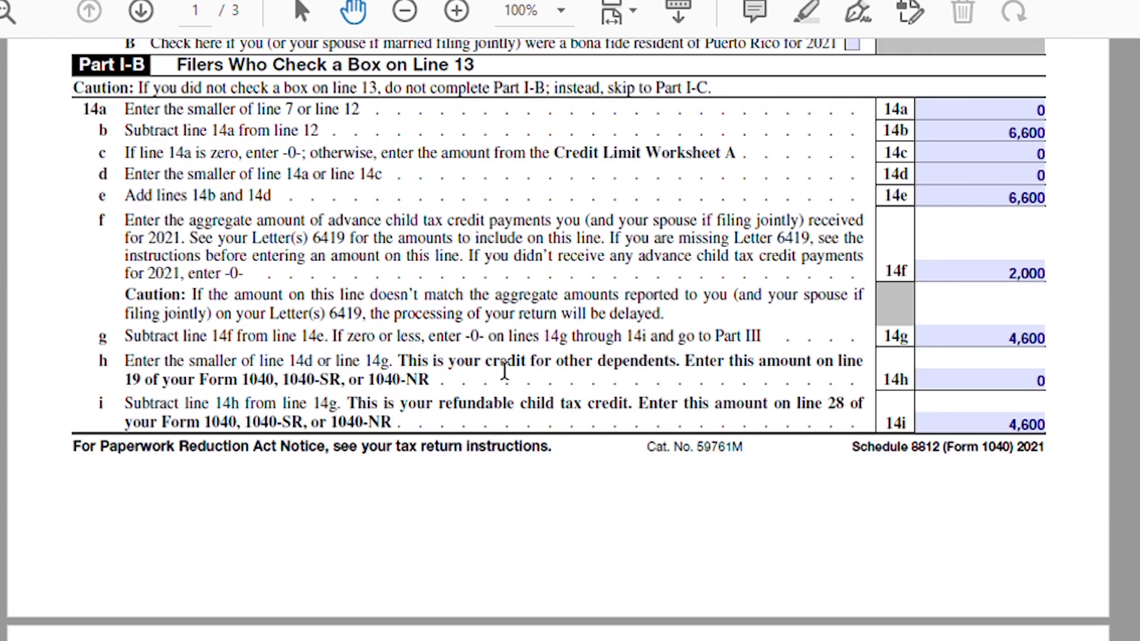
scroll(505, 363, up, 2)
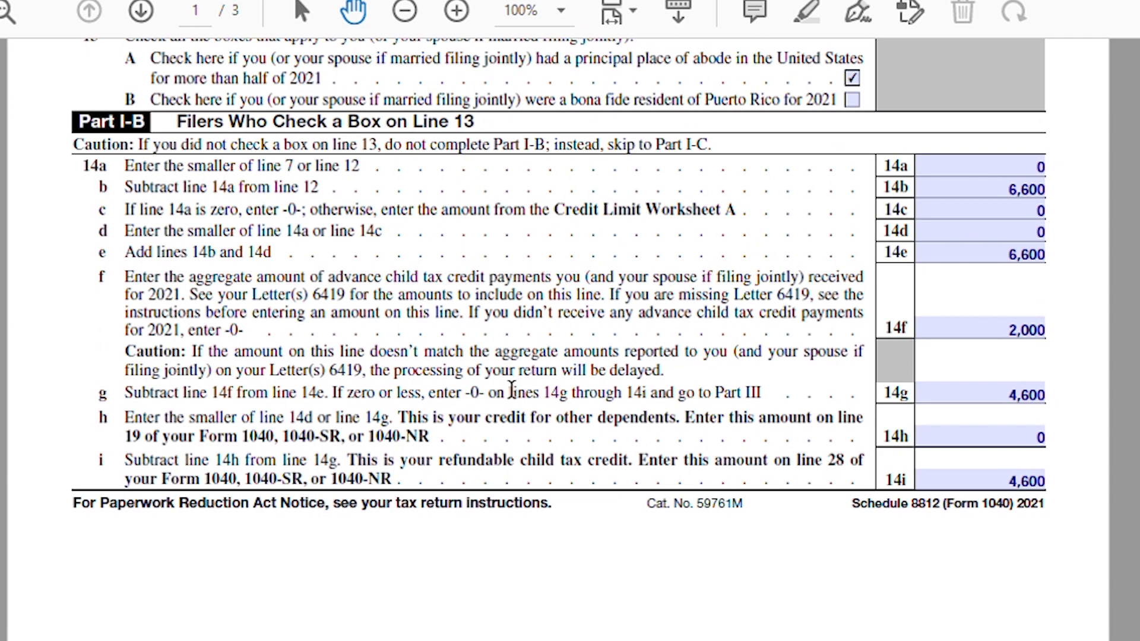
scroll(512, 397, up, 3)
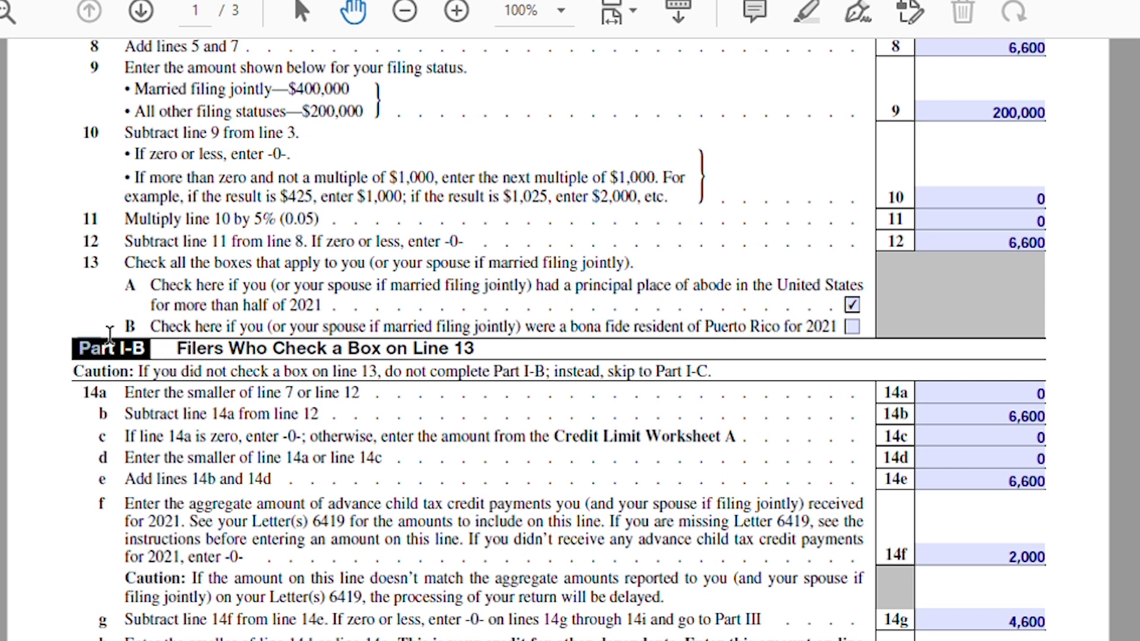
double_click(152, 327)
drag(479, 348, 205, 346)
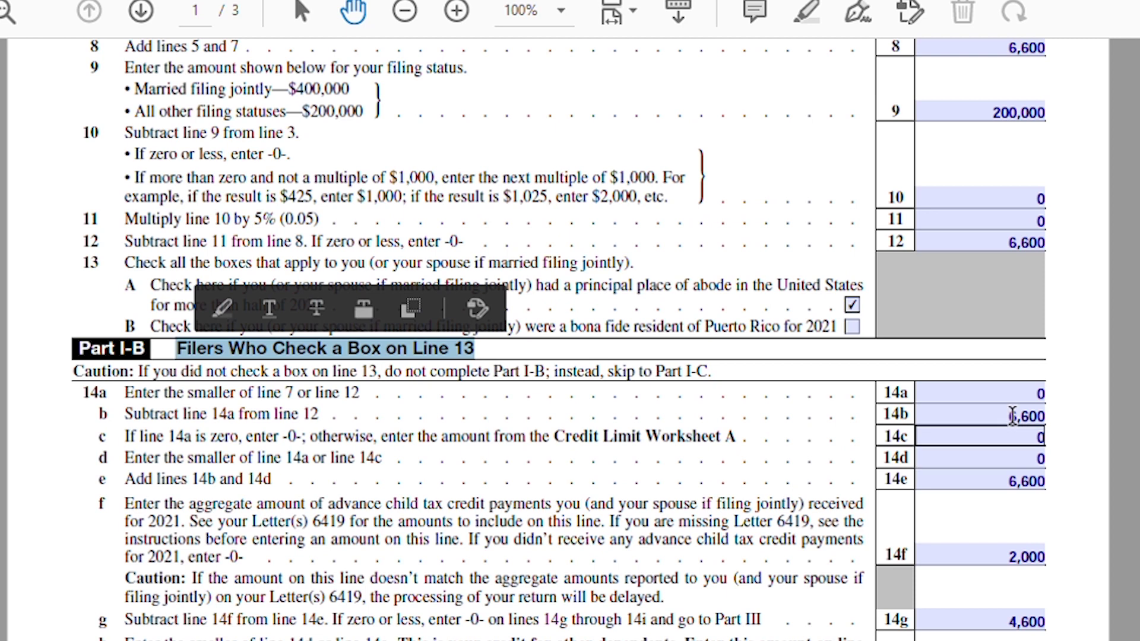
Examine line 14a in Part I-B against the amounts on lines 7 and 12, of which it takes the smaller
click(1009, 380)
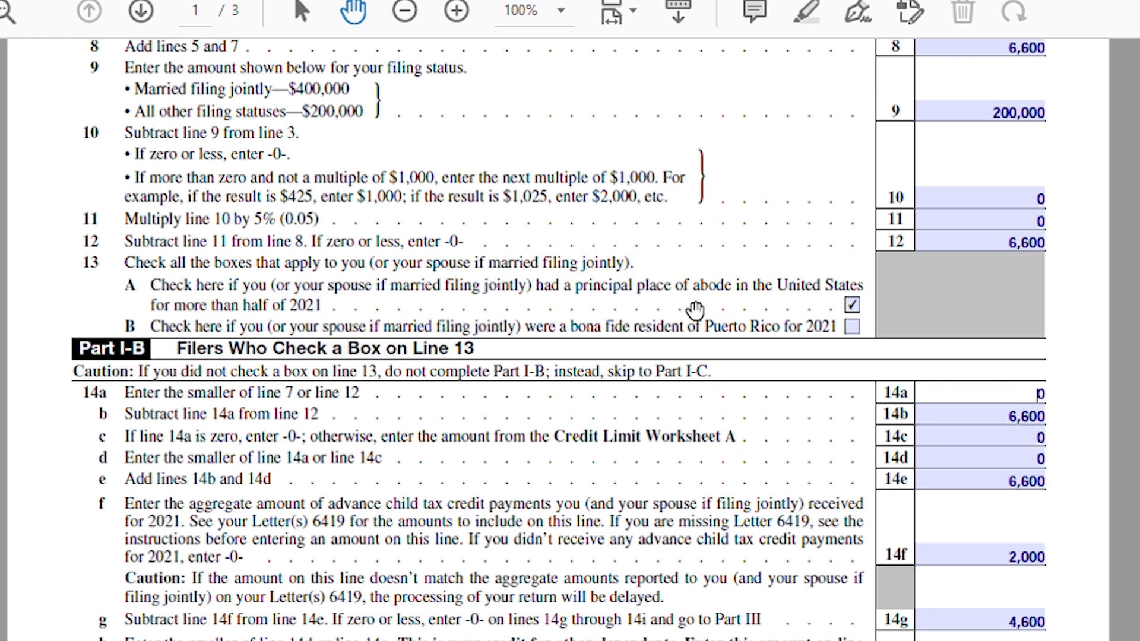
scroll(178, 154, up, 2)
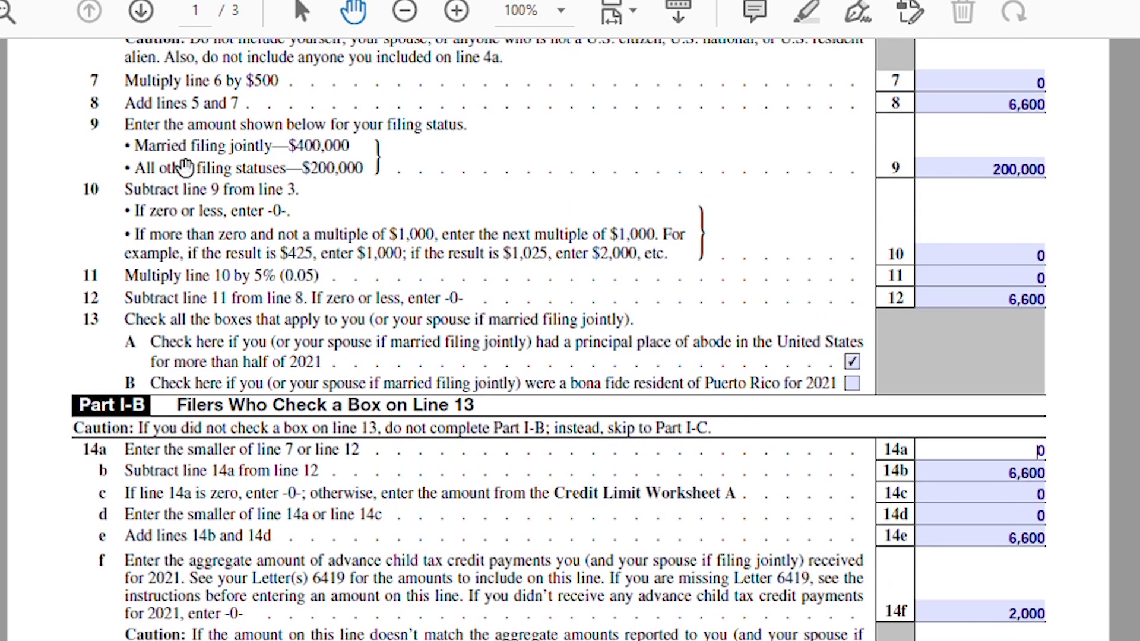
click(1005, 74)
click(996, 293)
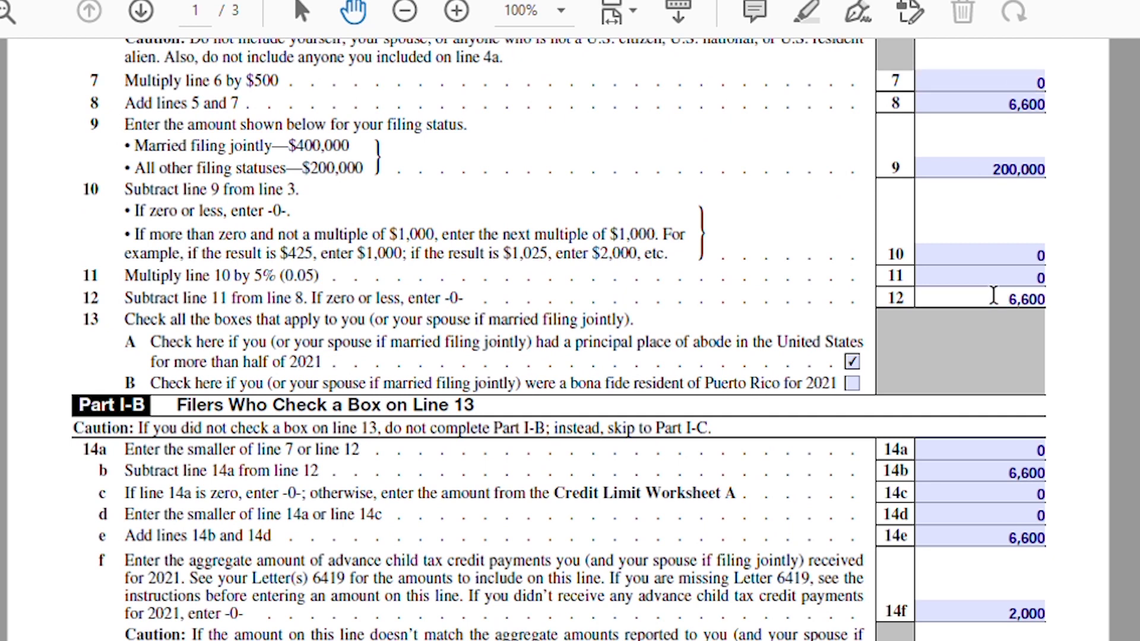
click(972, 439)
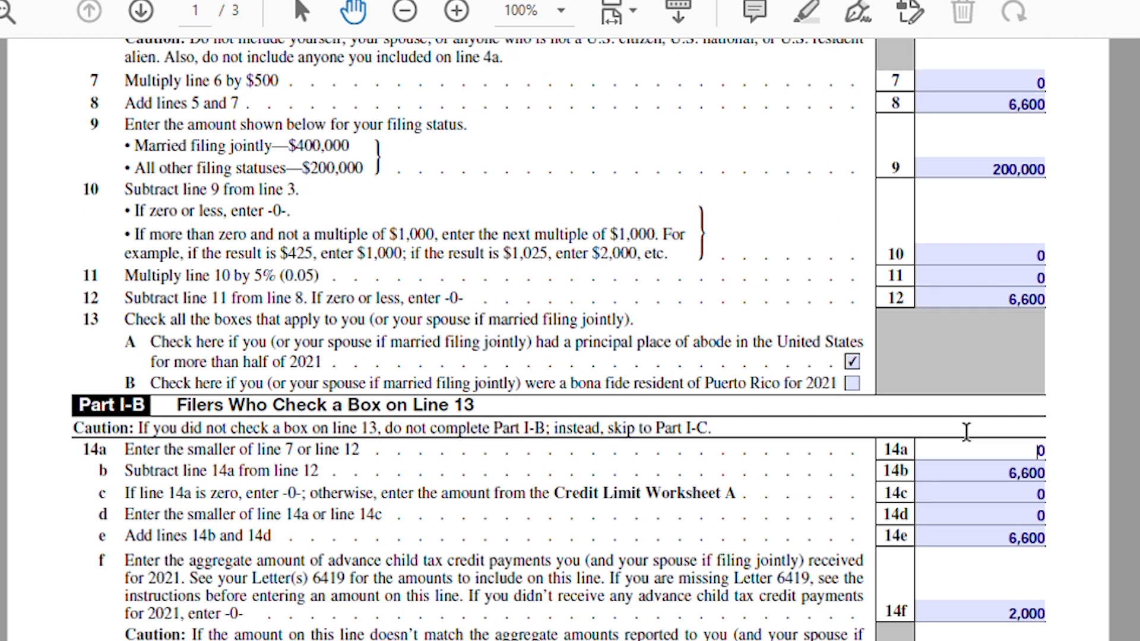
Examine lines 14b through 14d, covering the subtraction from line 12, the Credit Limit Worksheet A amount and the smaller of 14a or 14c
click(968, 469)
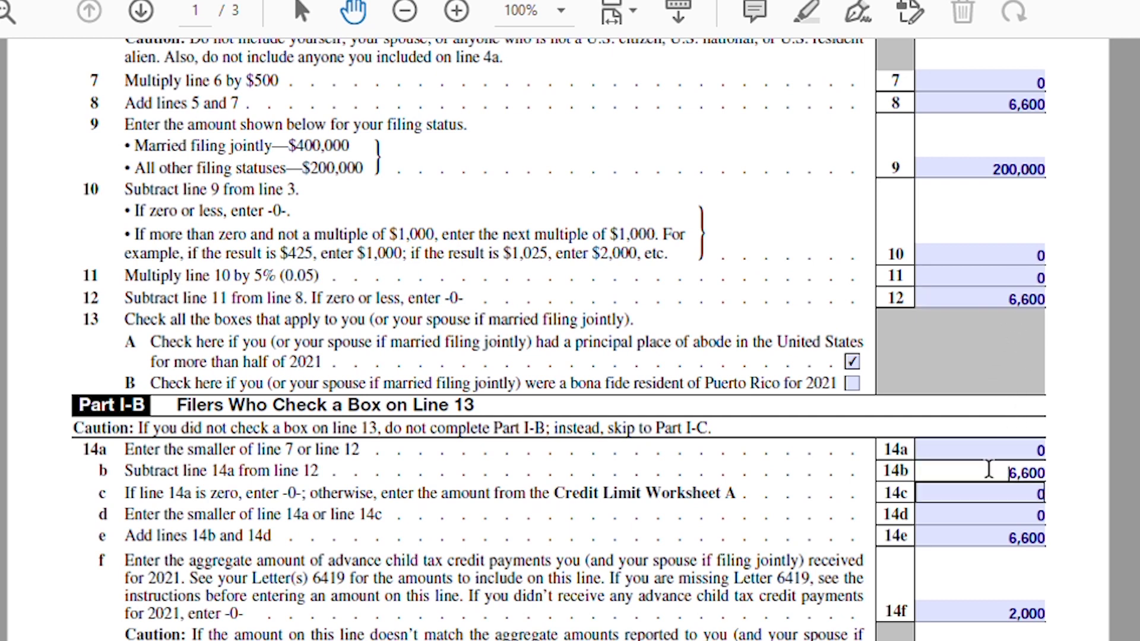
click(982, 488)
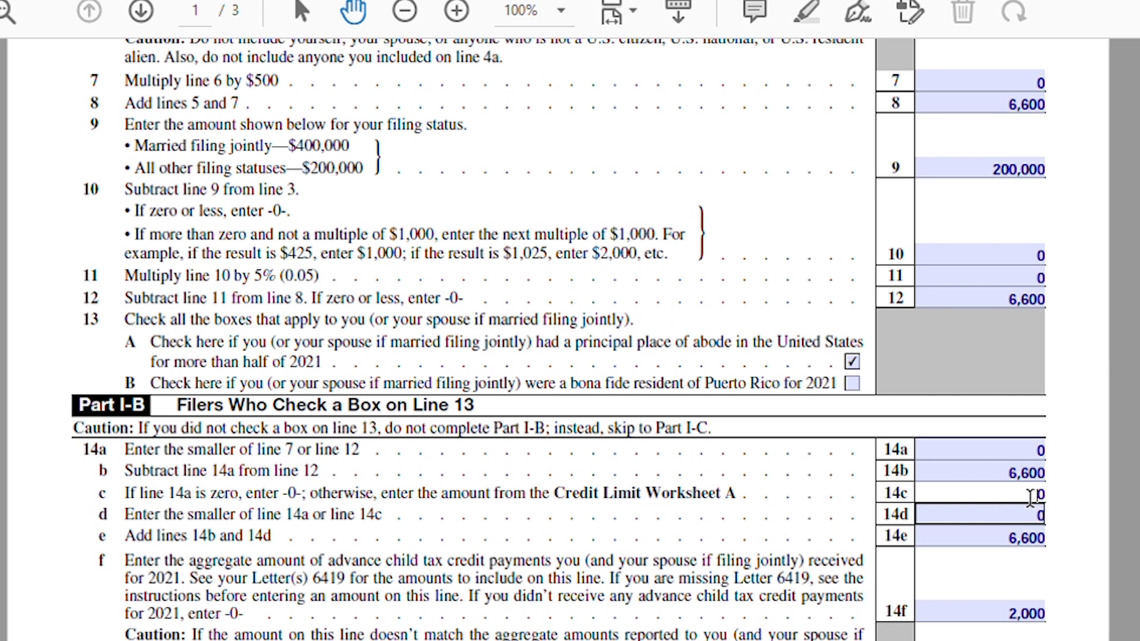
key(Tab)
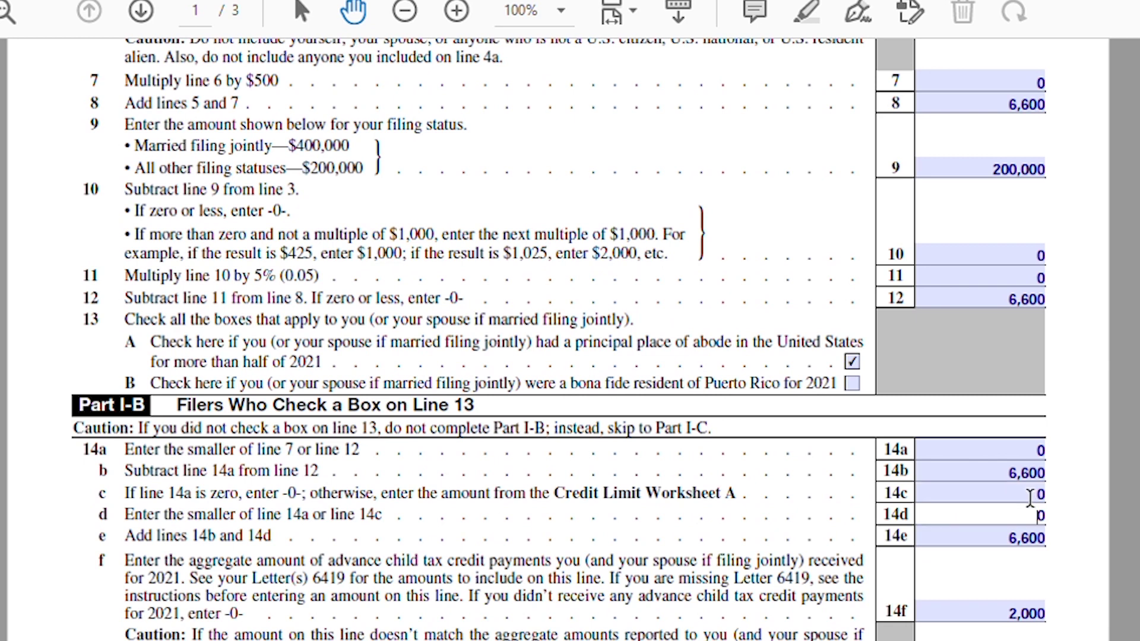
click(1022, 444)
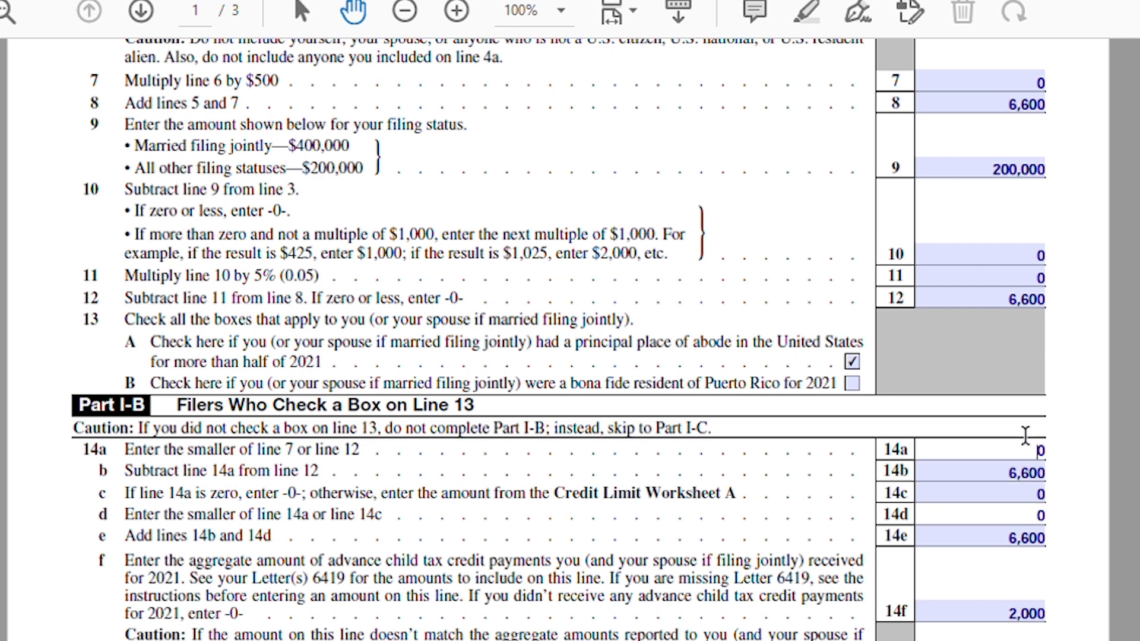
click(1011, 493)
click(1014, 510)
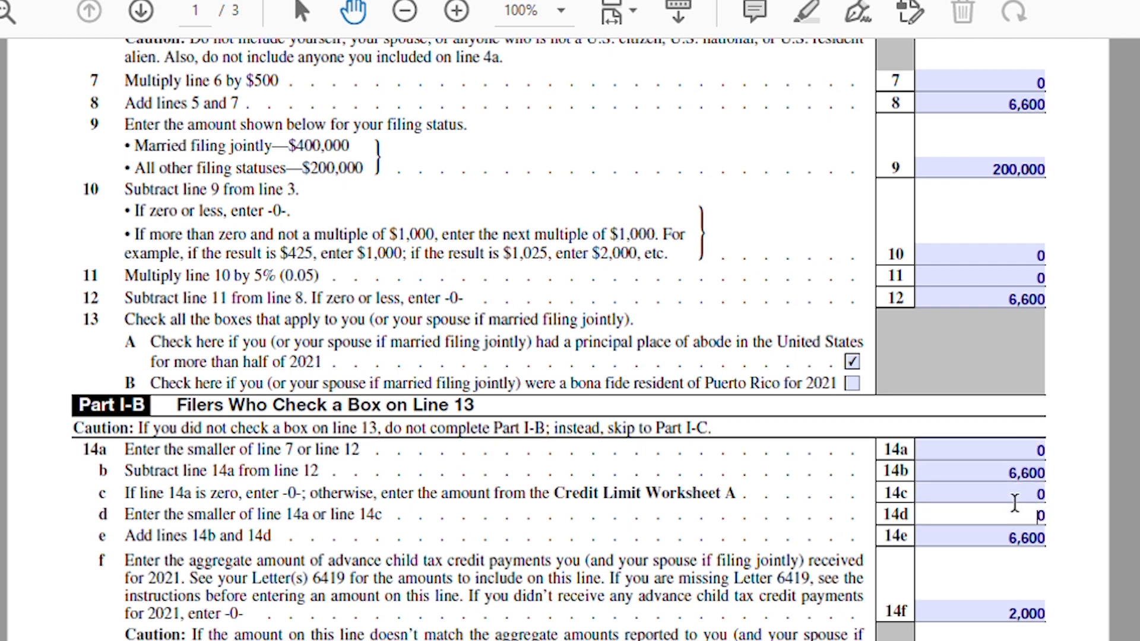
Examine the sum on line 14e and the advance child tax credit payments entered on line 14f
scroll(1014, 501, down, 1)
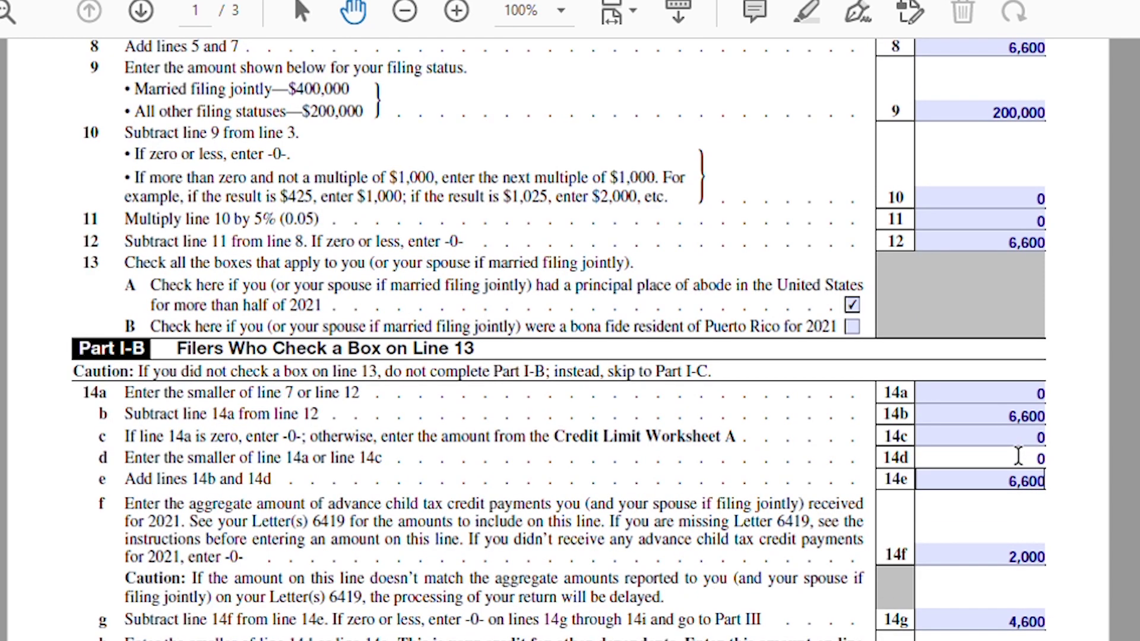
click(1013, 475)
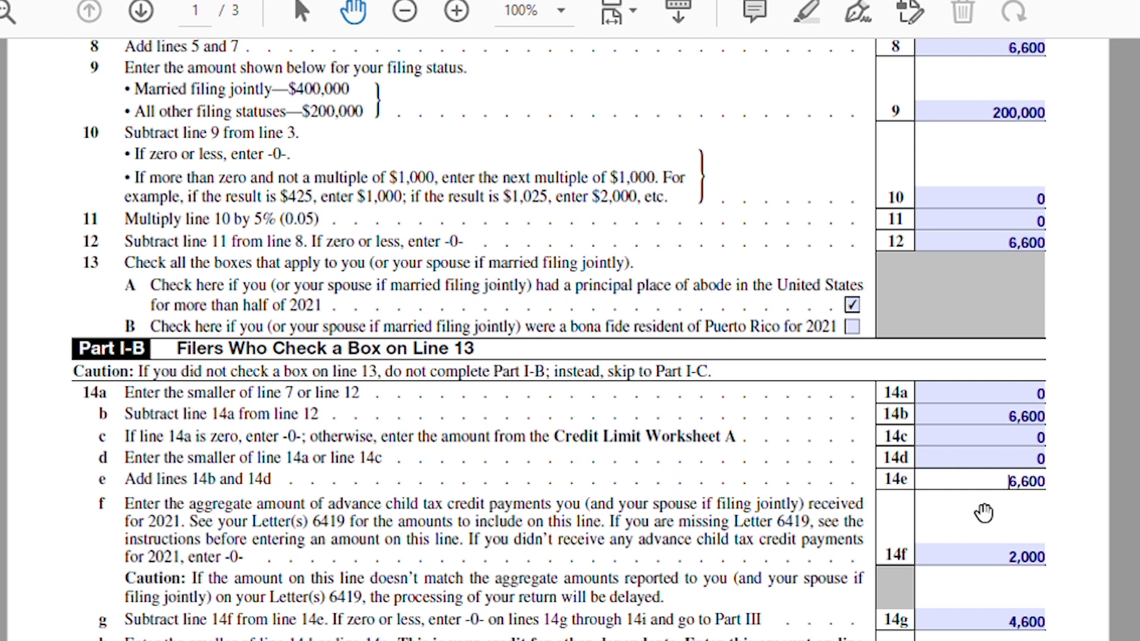
click(987, 537)
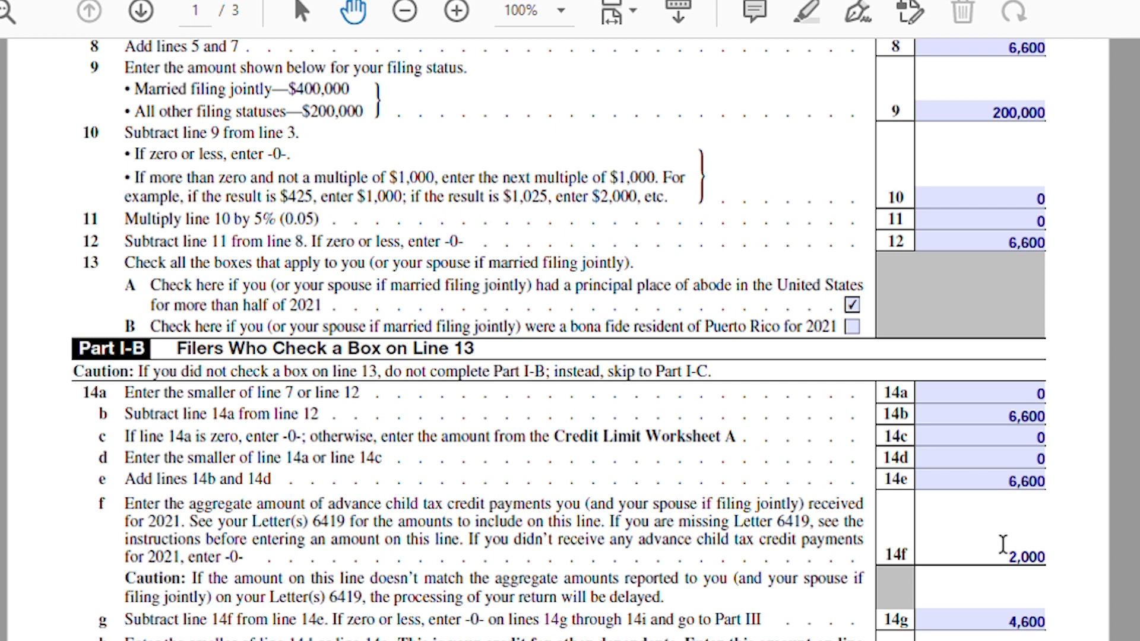
drag(1004, 545, 1125, 542)
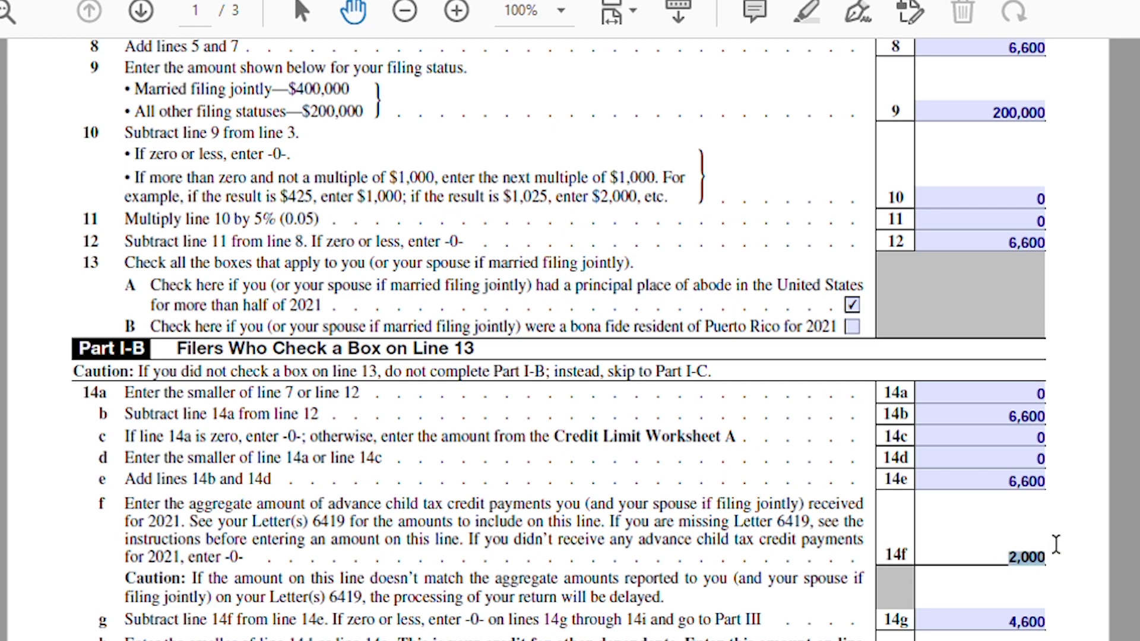
click(982, 549)
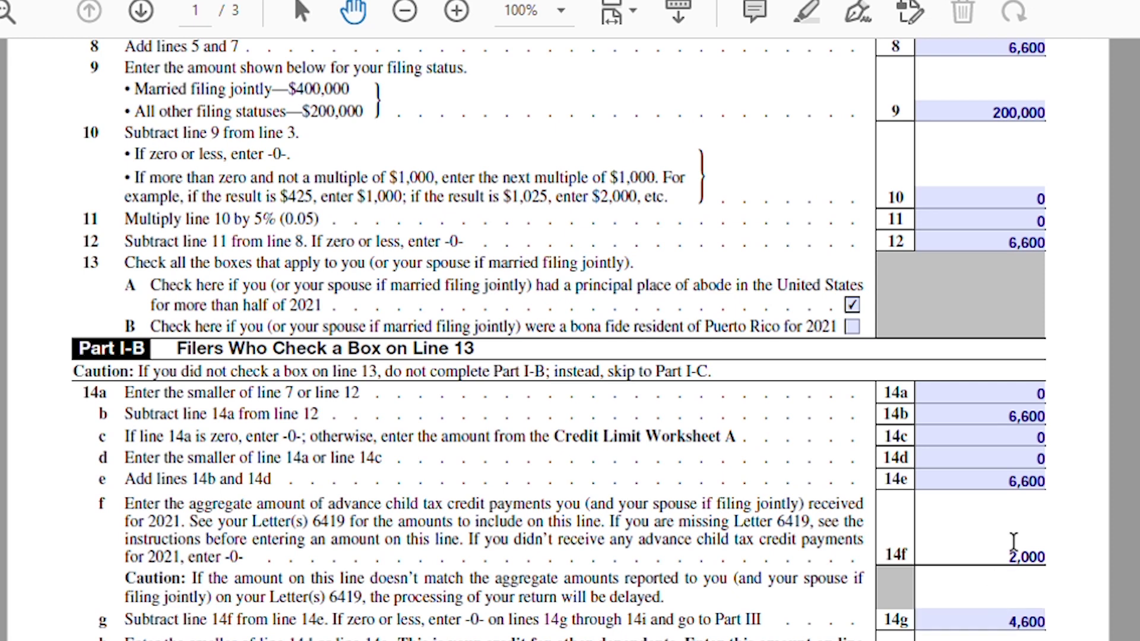
Examine line 14g, which subtracts the advance payments on line 14f from line 14e
click(1008, 620)
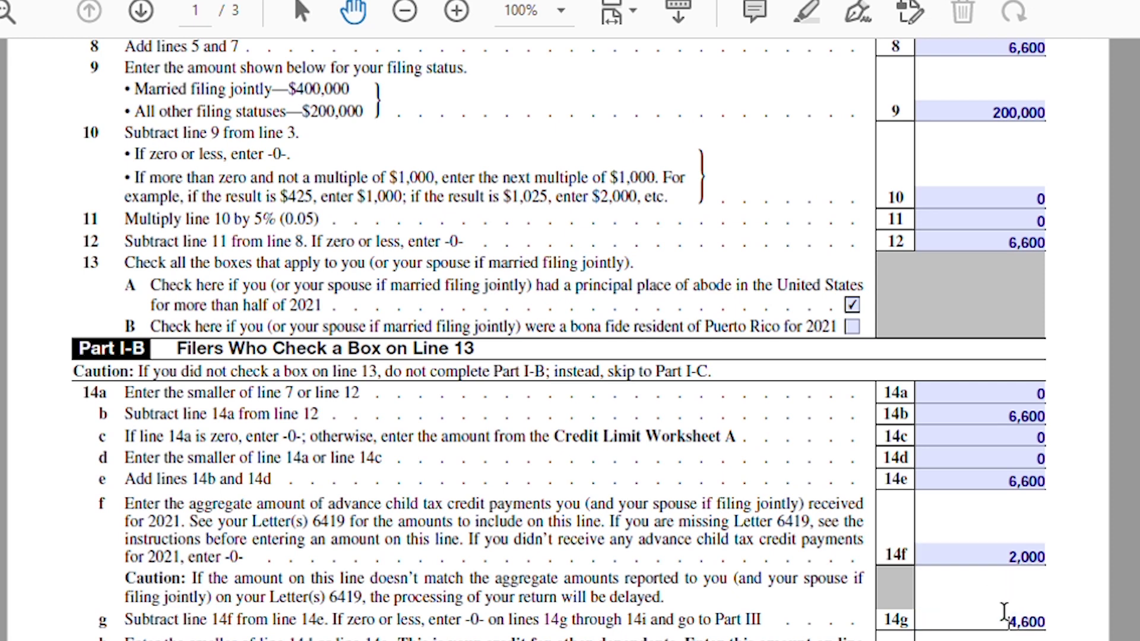
click(1003, 543)
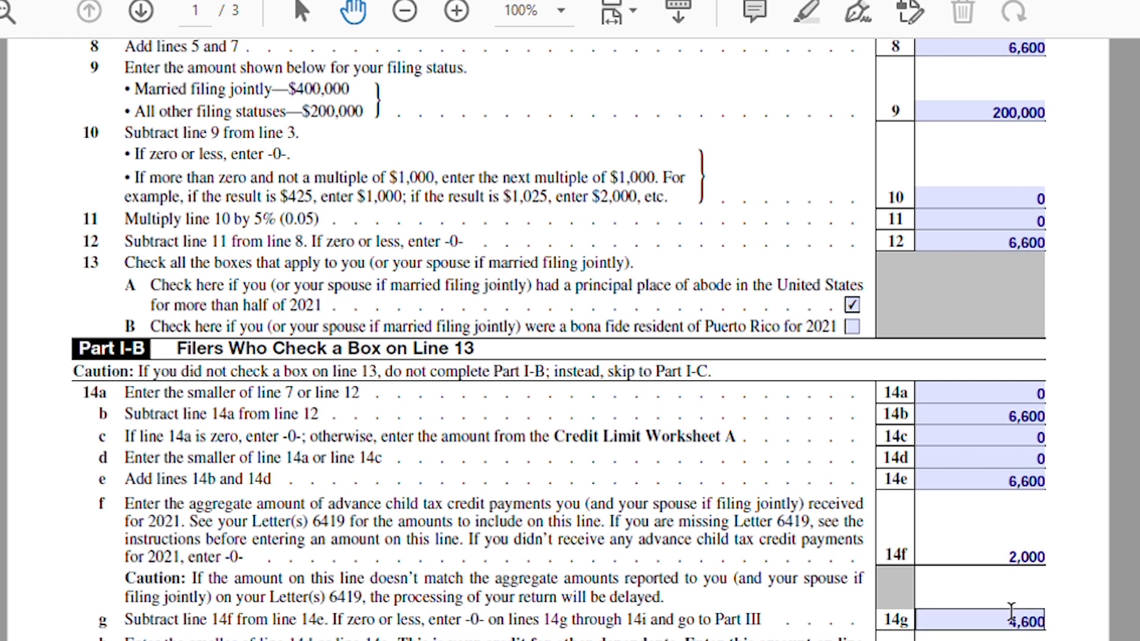
drag(1010, 621, 1063, 613)
click(1086, 549)
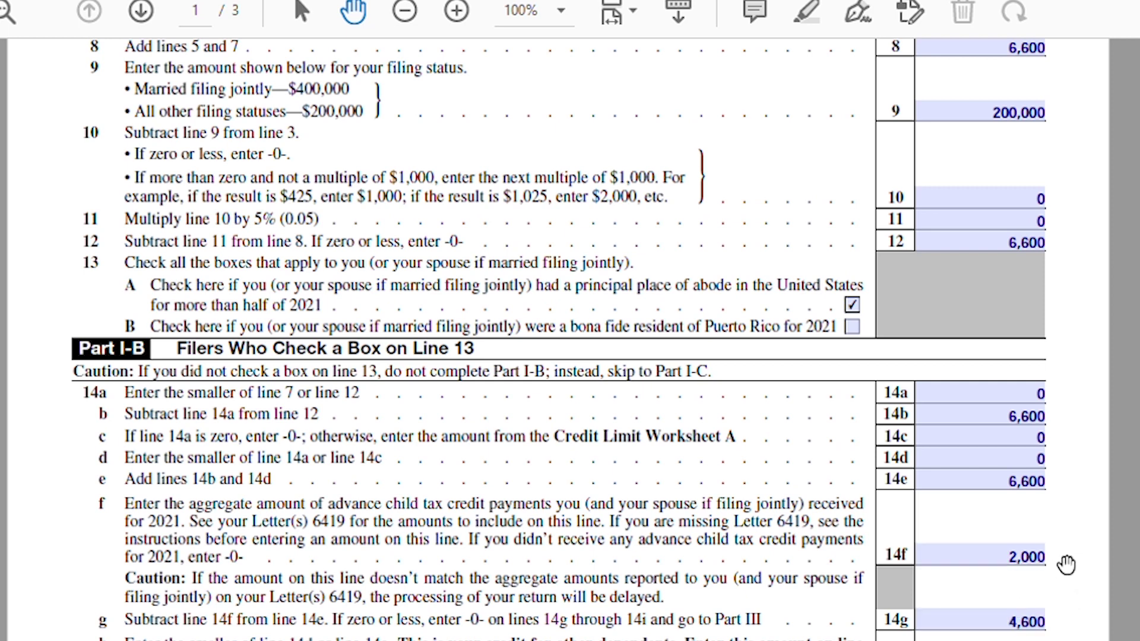
Examine the credit for other dependents on line 14h, comparing it with line 14g and the refundable child tax credit on line 14i
scroll(1063, 570, down, 1)
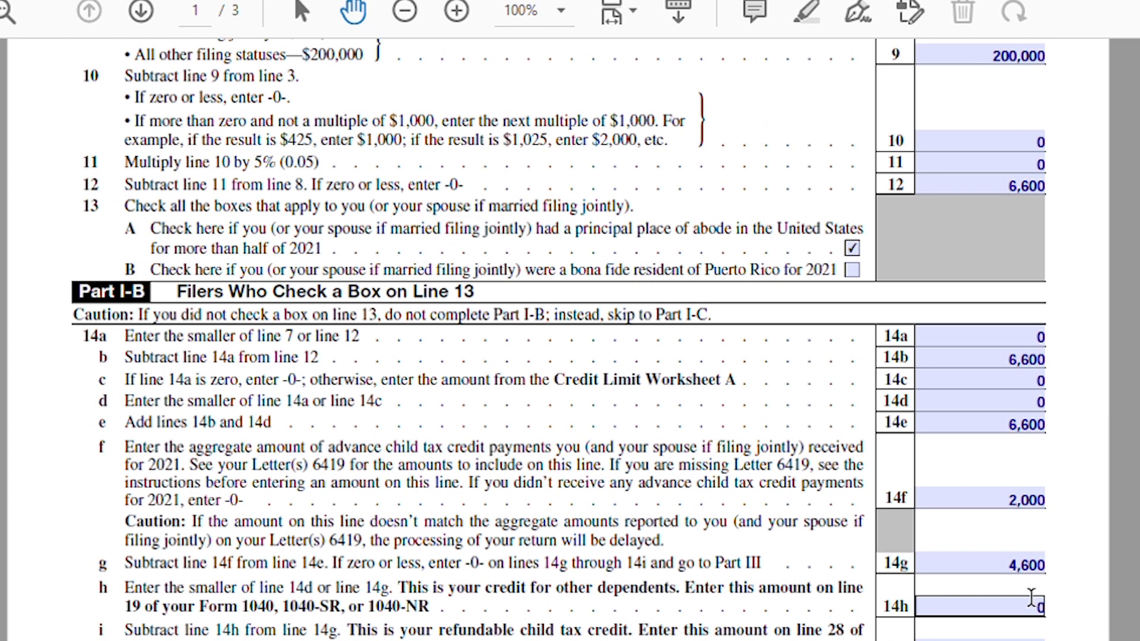
click(1069, 579)
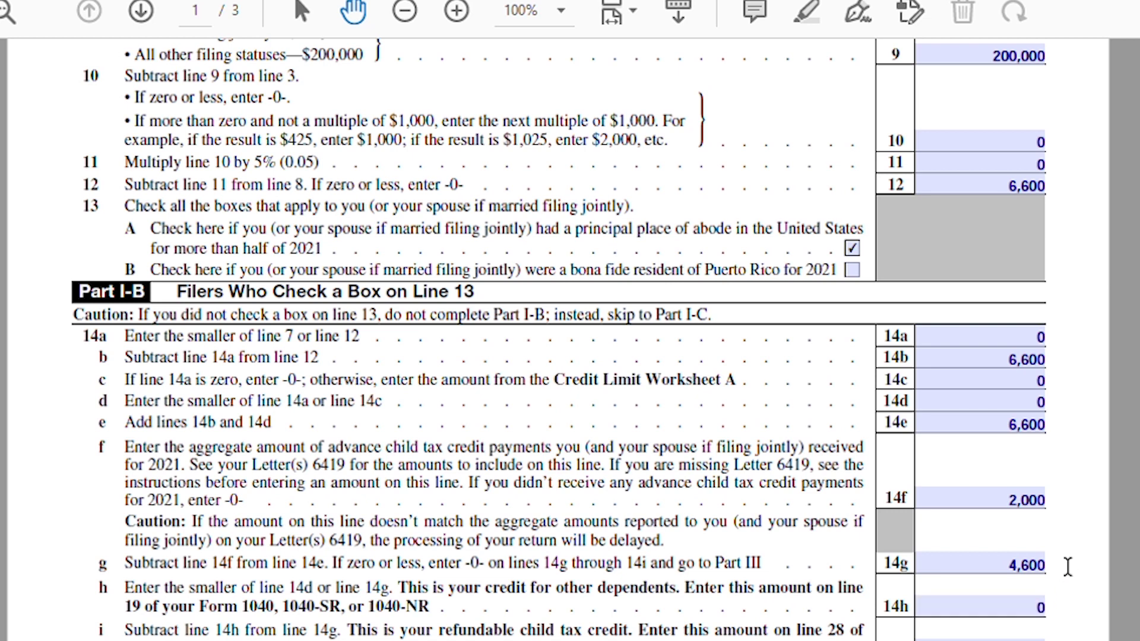
click(1008, 636)
click(1009, 558)
key(Tab)
click(1046, 585)
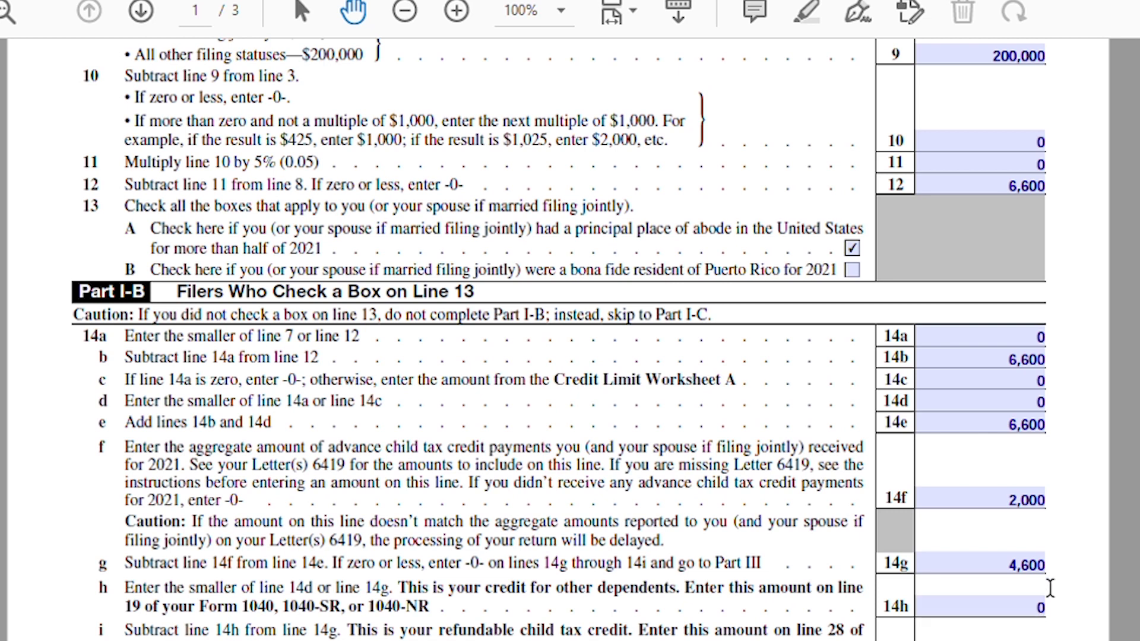